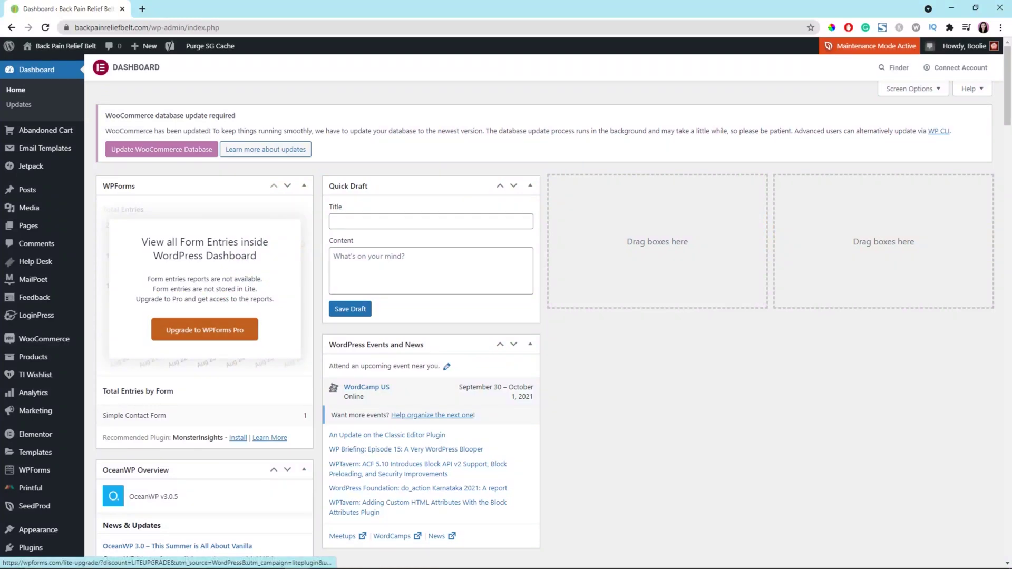
Step: Search the plugin directory for "gdpr cookie consent", then install and activate CookieYes | GDPR Cookie Consent & Compliance Notice
scroll(506, 306, "down", 2)
scroll(32, 390, "down", 4)
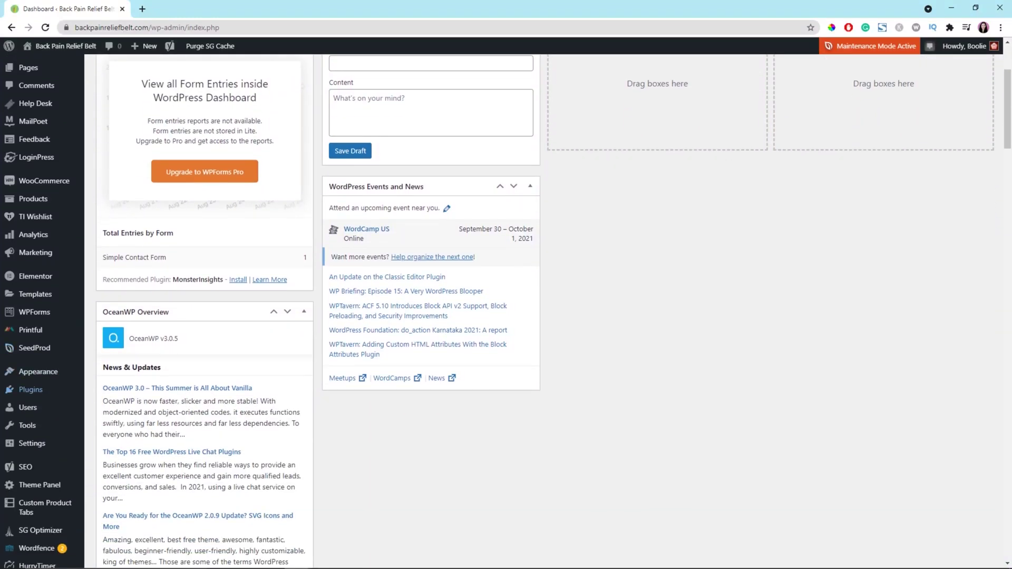
left_click(31, 389)
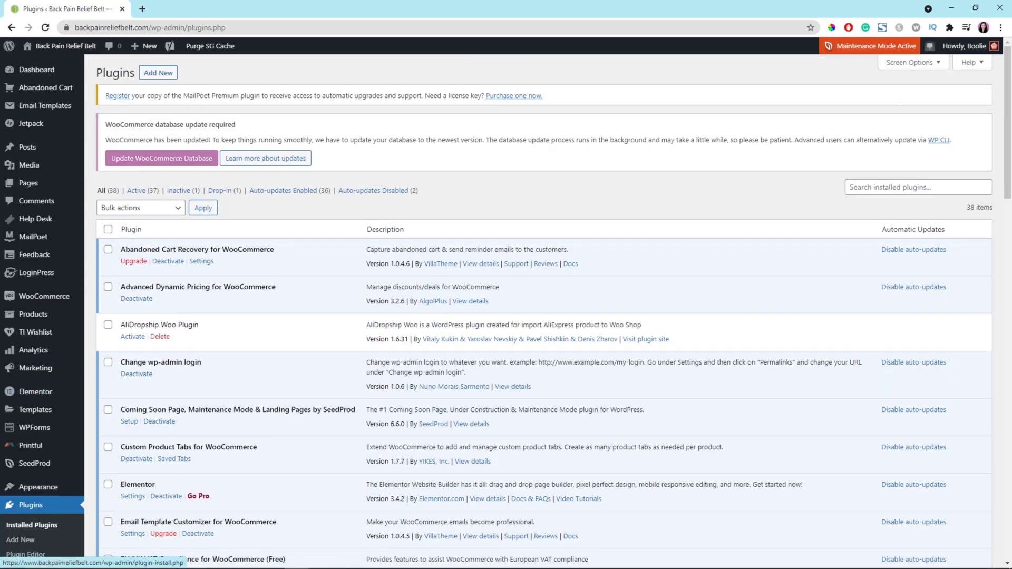
left_click(158, 72)
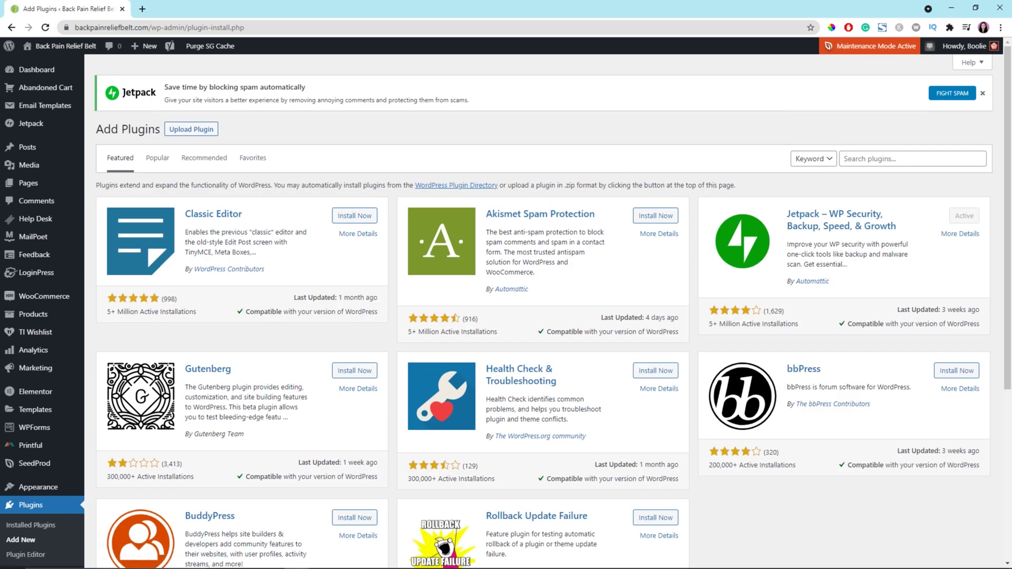
left_click(912, 158)
type("gdpr c")
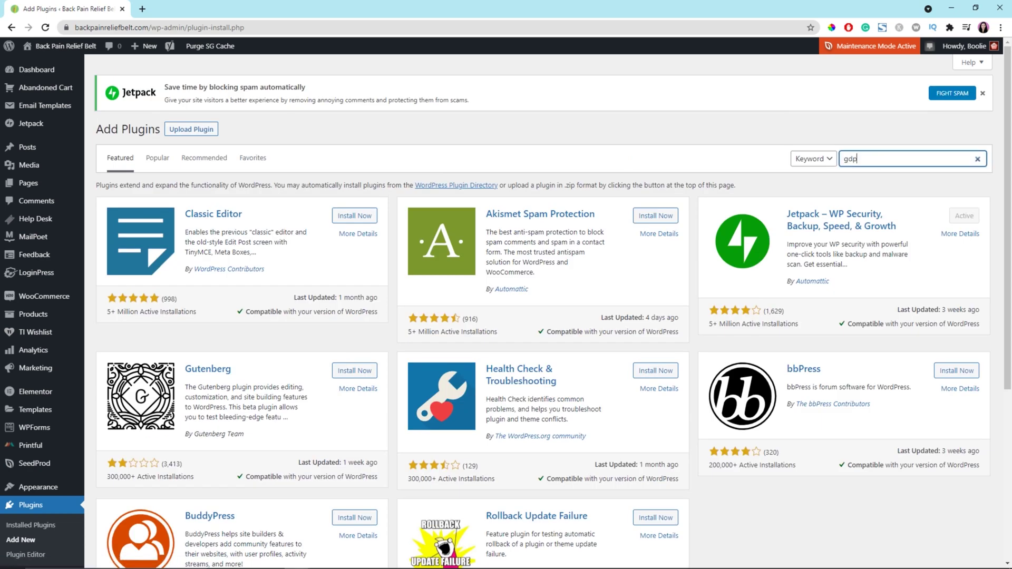
type("ookie consent")
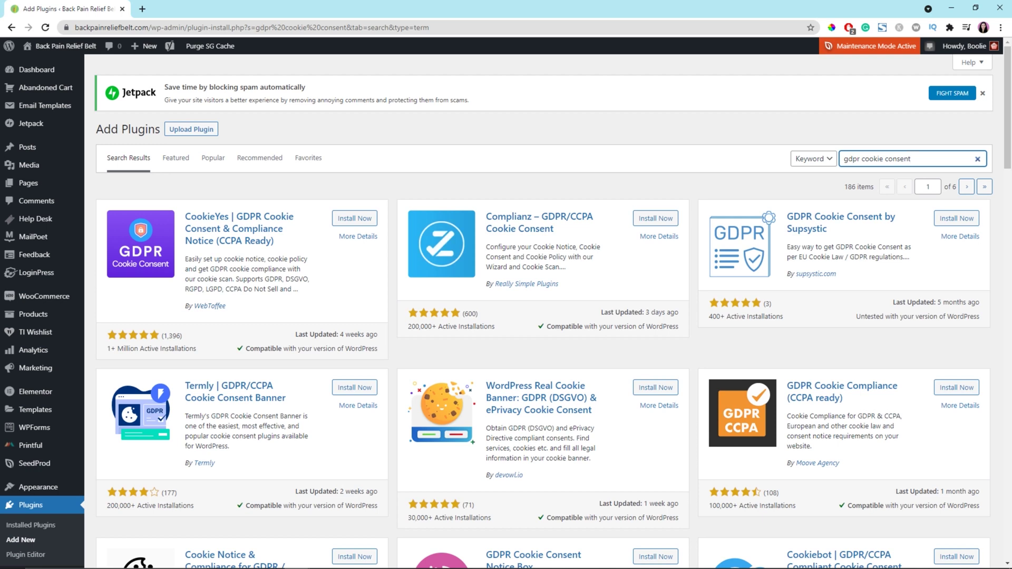
left_click(354, 218)
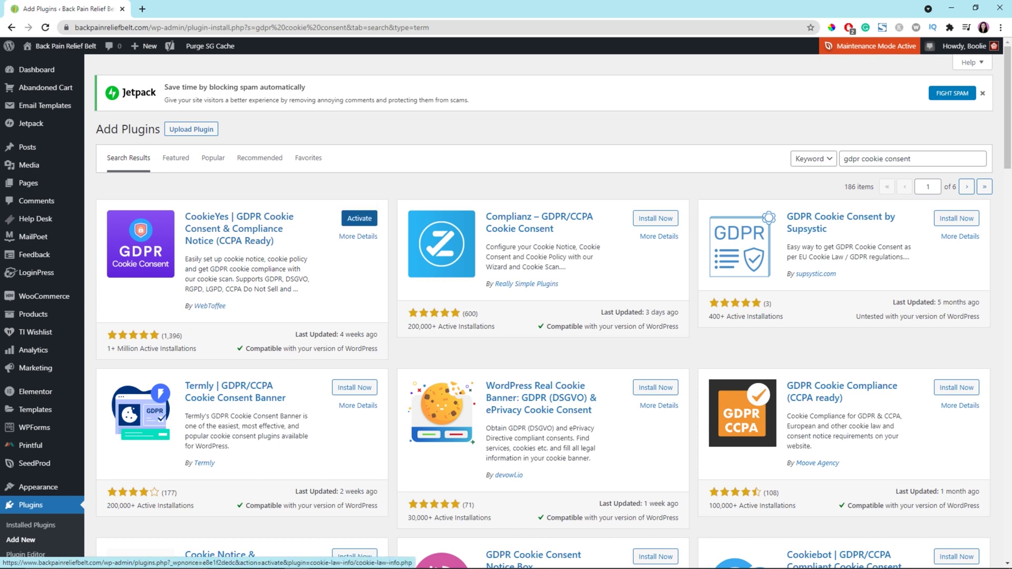
left_click(359, 218)
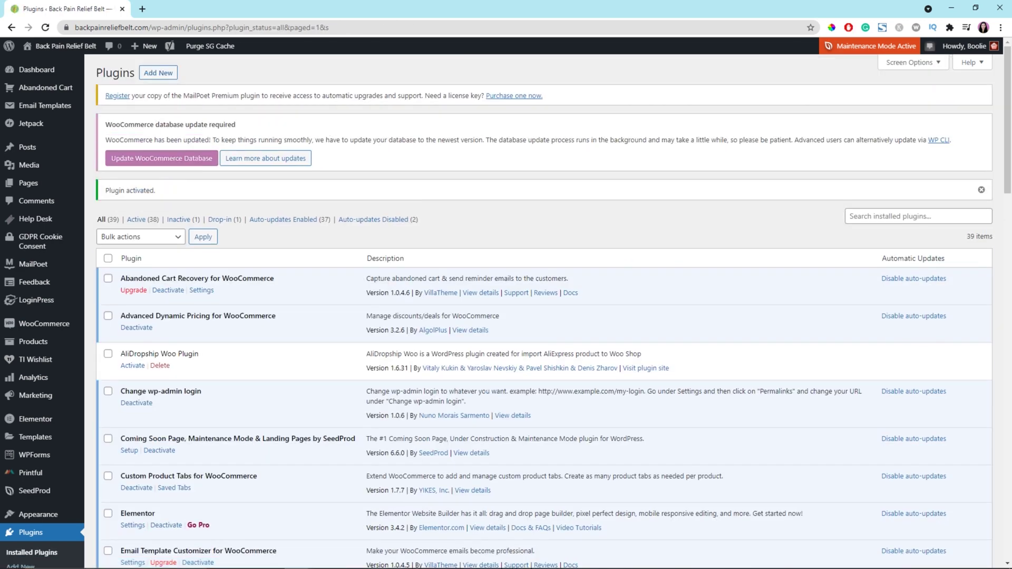
Step: Open the settings of the GDPR Cookie Consent plugin from the installed plugins list
scroll(548, 306, "down", 2)
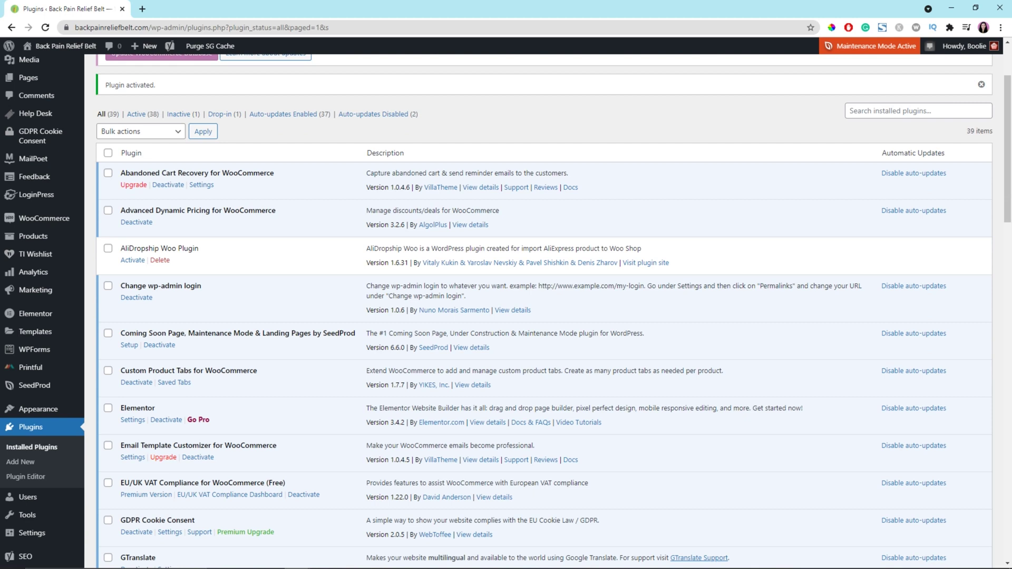
scroll(548, 305, "down", 1)
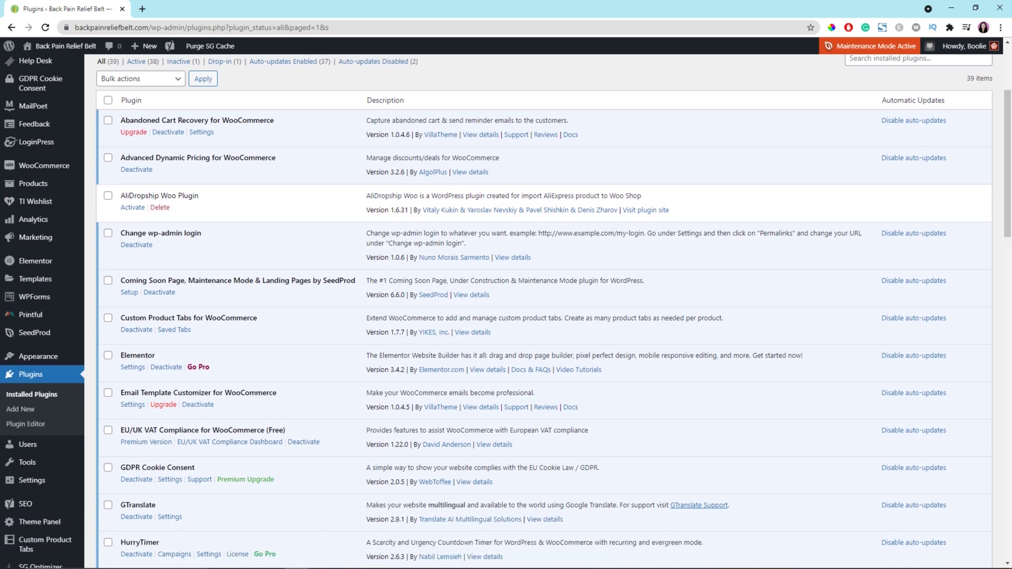
left_click(914, 468)
left_click(913, 468)
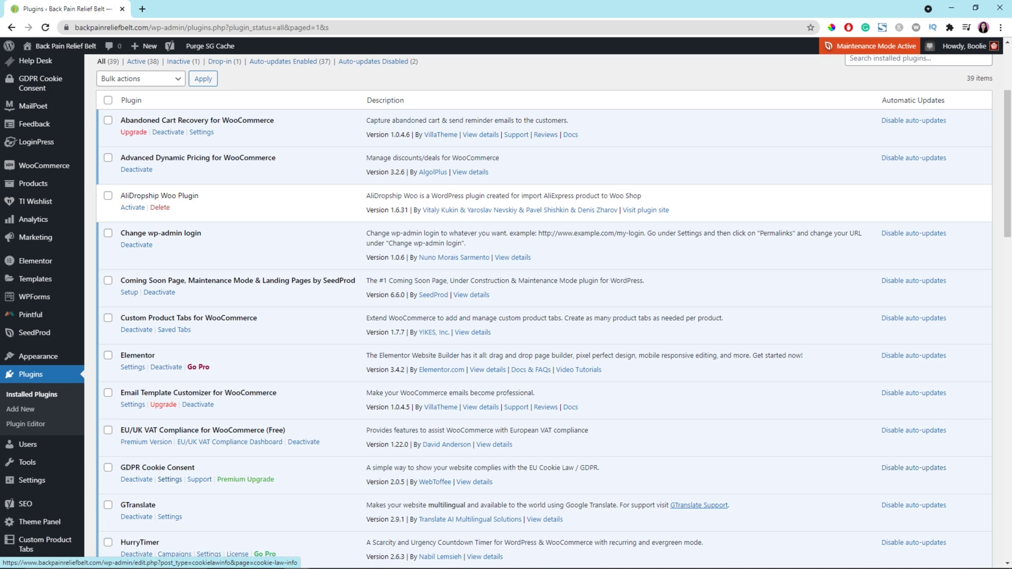
left_click(170, 480)
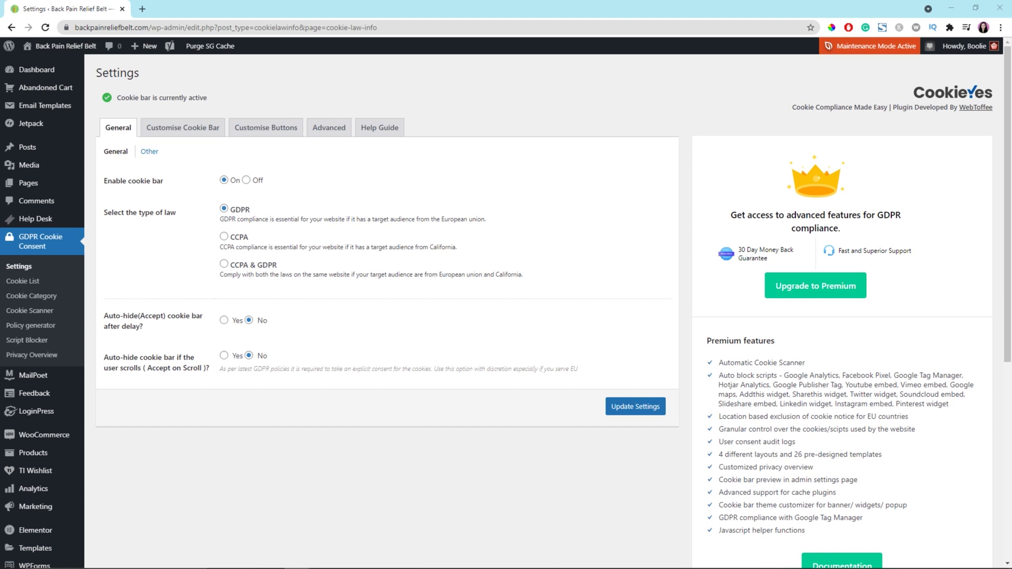
Step: Set the type of law to CCPA & GDPR, enable Show CCPA notice, and save both the General and Other settings
left_click(224, 264)
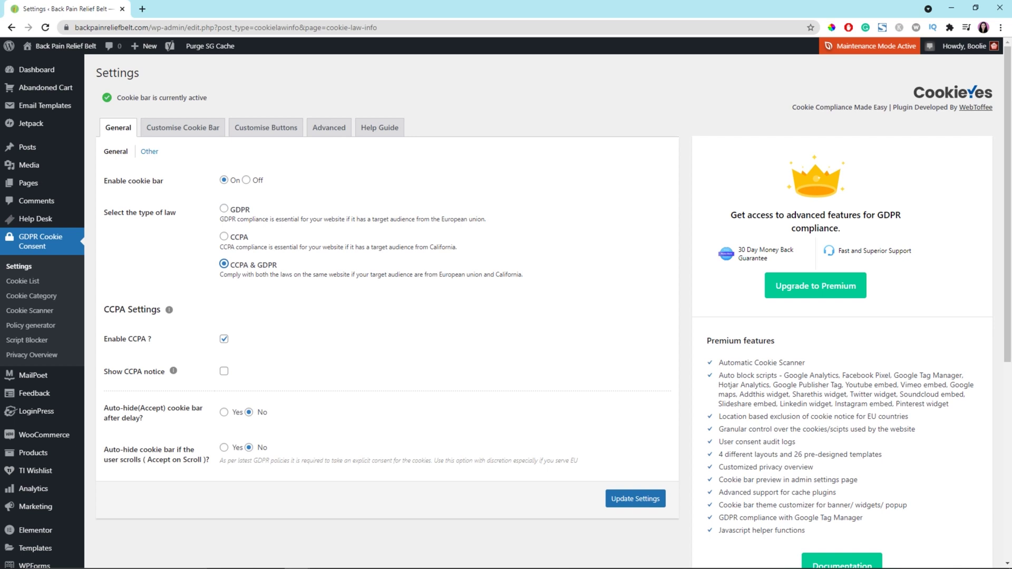
scroll(507, 305, "down", 1)
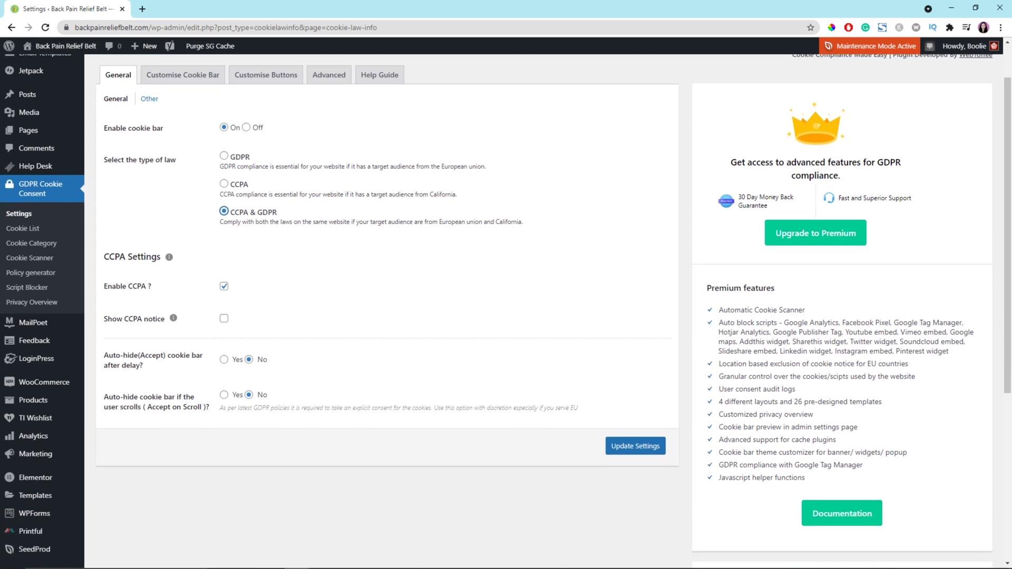
left_click(224, 319)
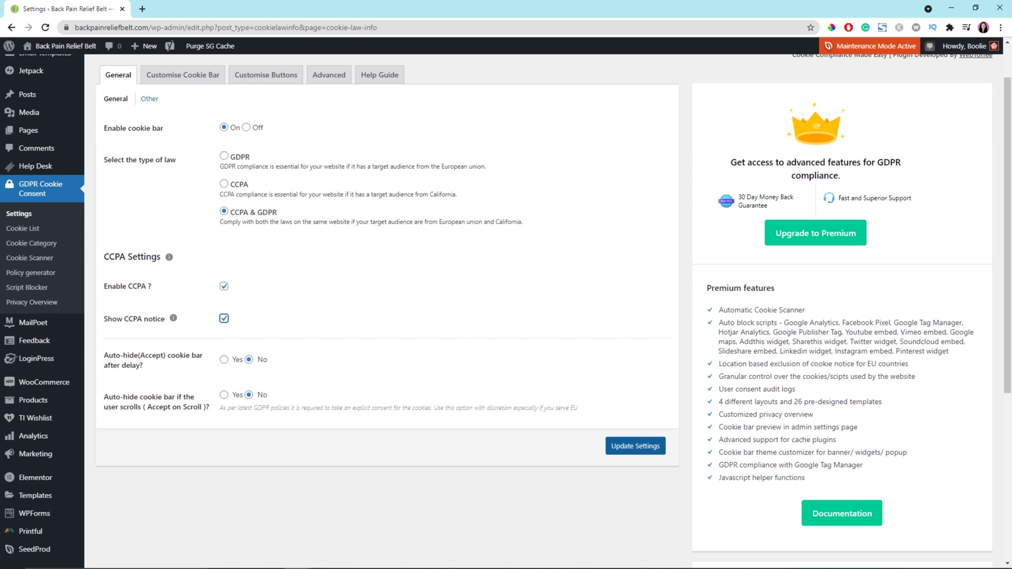
left_click(635, 446)
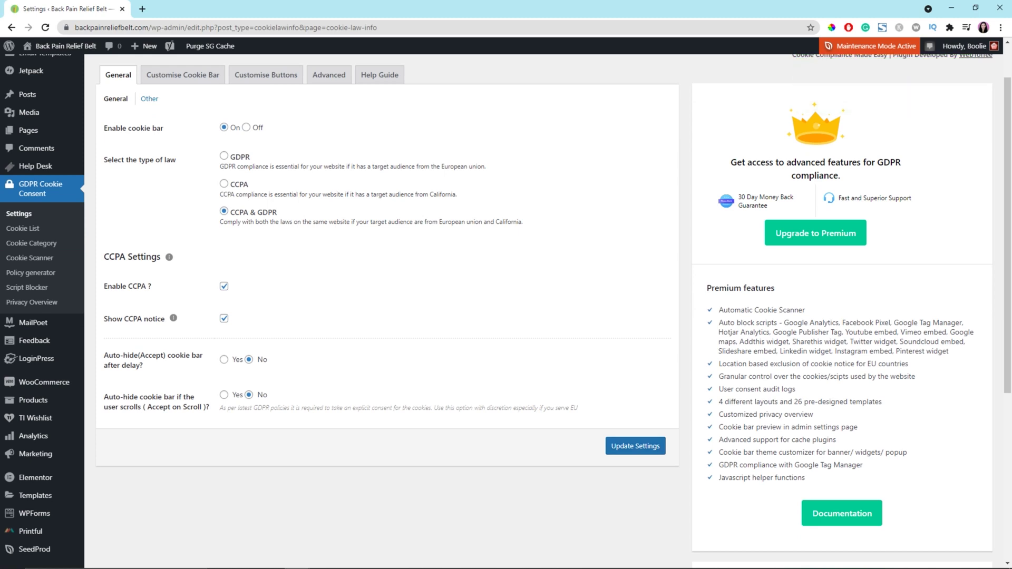
left_click(149, 99)
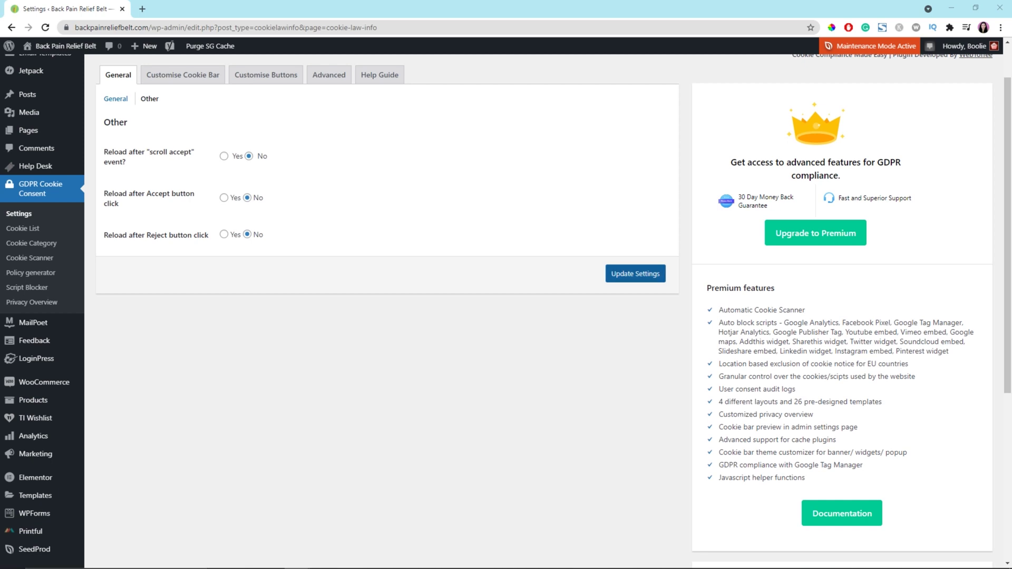
left_click(635, 274)
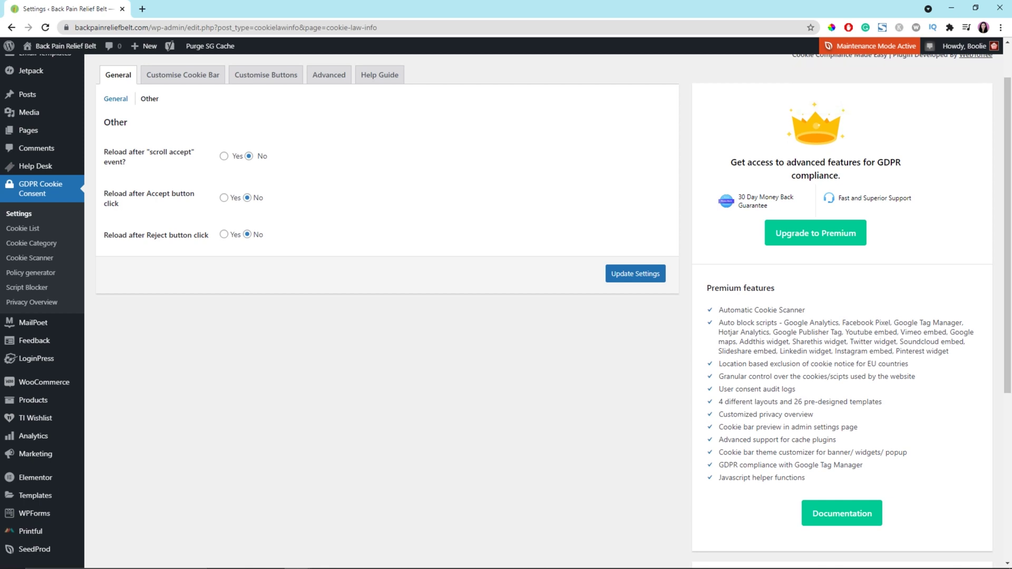
Step: Open the cookie bar customisation and examine the message's HTML code and consent text
left_click(182, 75)
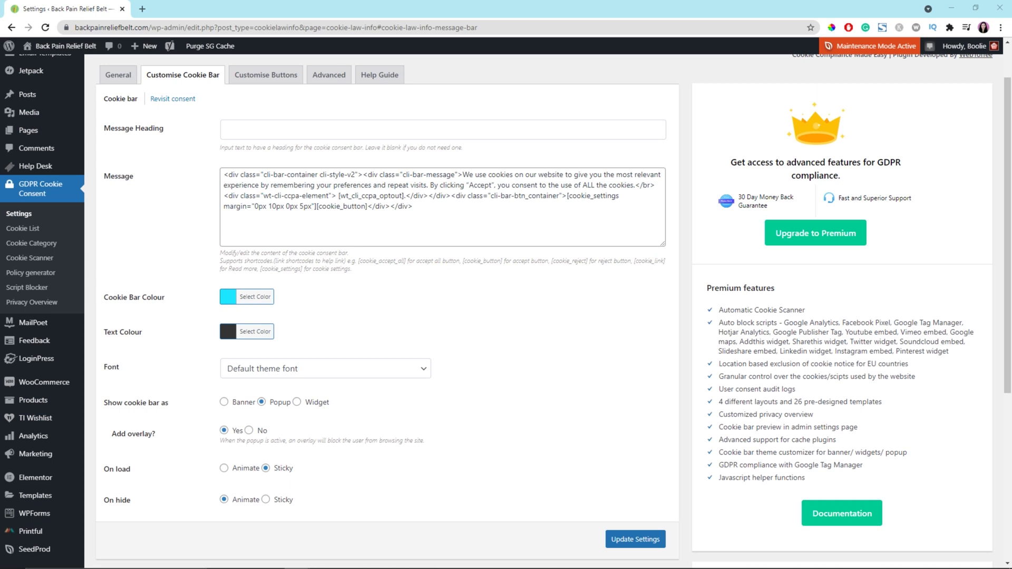
left_click(284, 196)
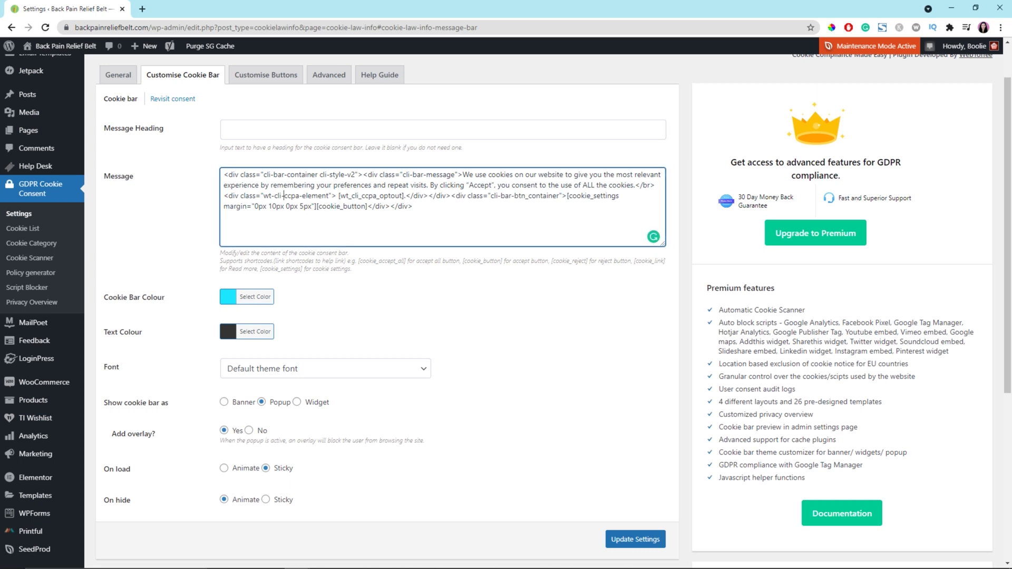
left_click_drag(229, 175, 454, 175)
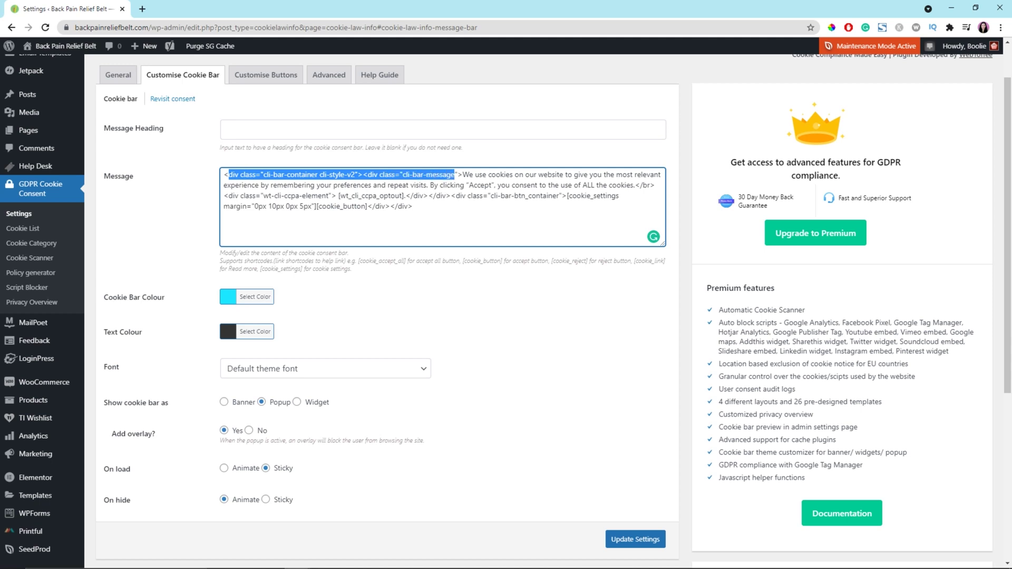
left_click(463, 175)
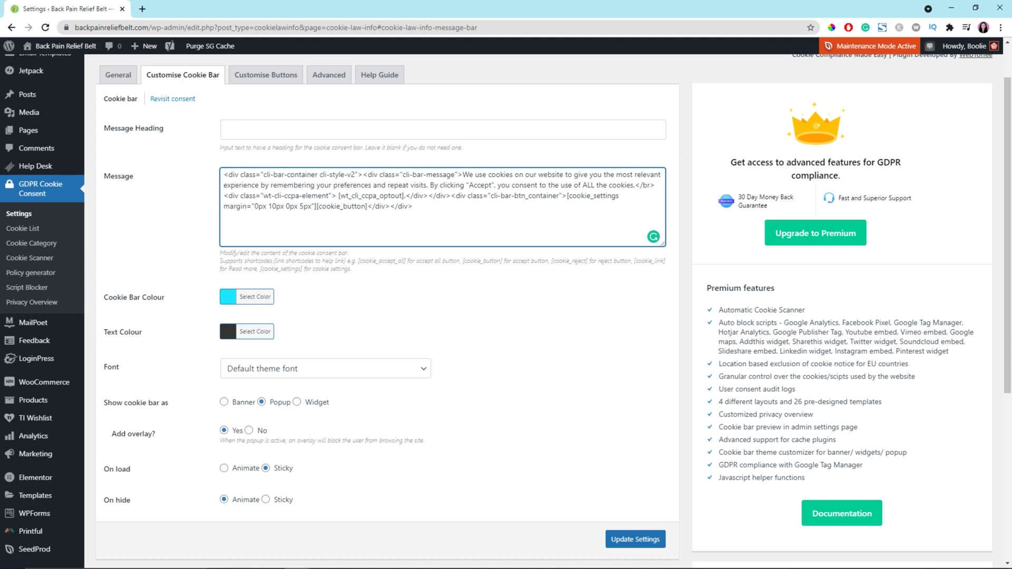
left_click_drag(462, 175, 635, 185)
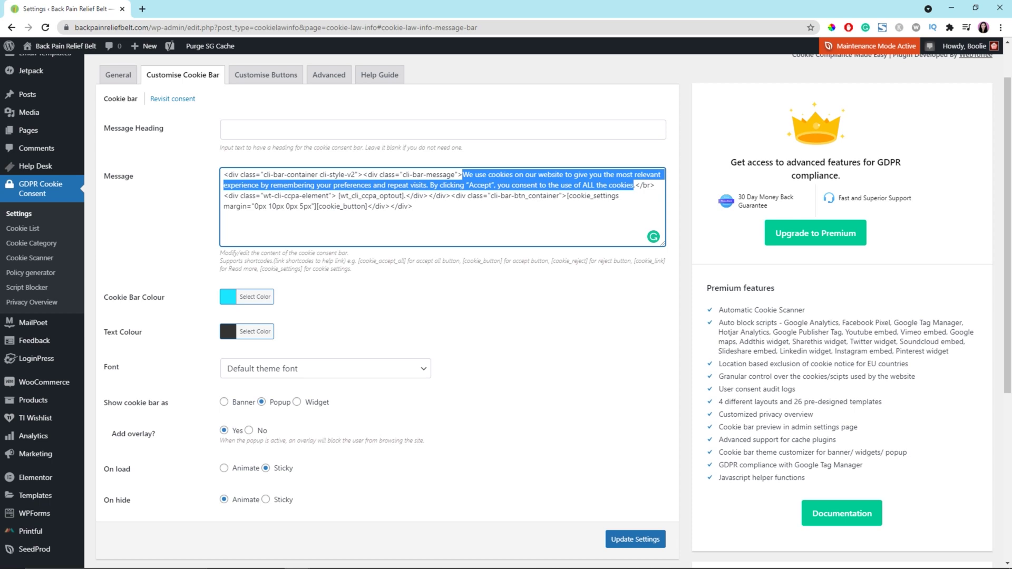
left_click(413, 206)
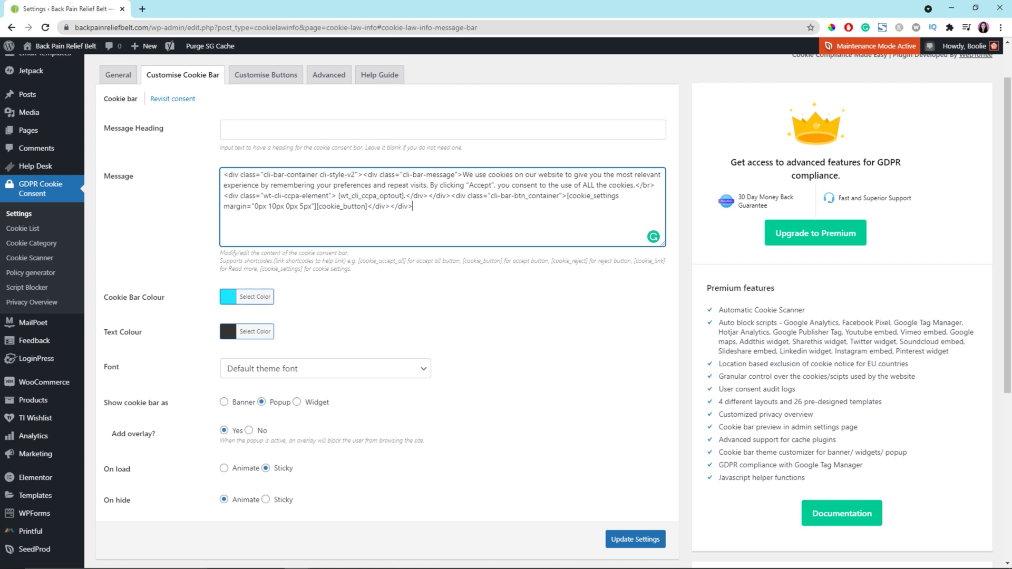
Step: Open the live site in a new browser tab and copy the hex code E8AA14 of its orange top bar using ColorPick Eyedropper
mouse_move(63, 46)
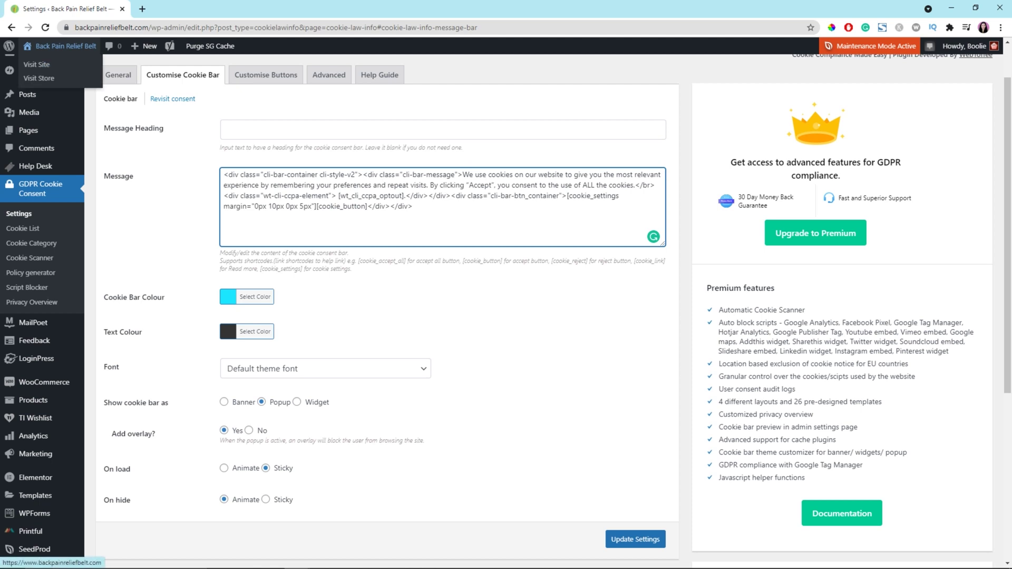
right_click(39, 63)
left_click(63, 70)
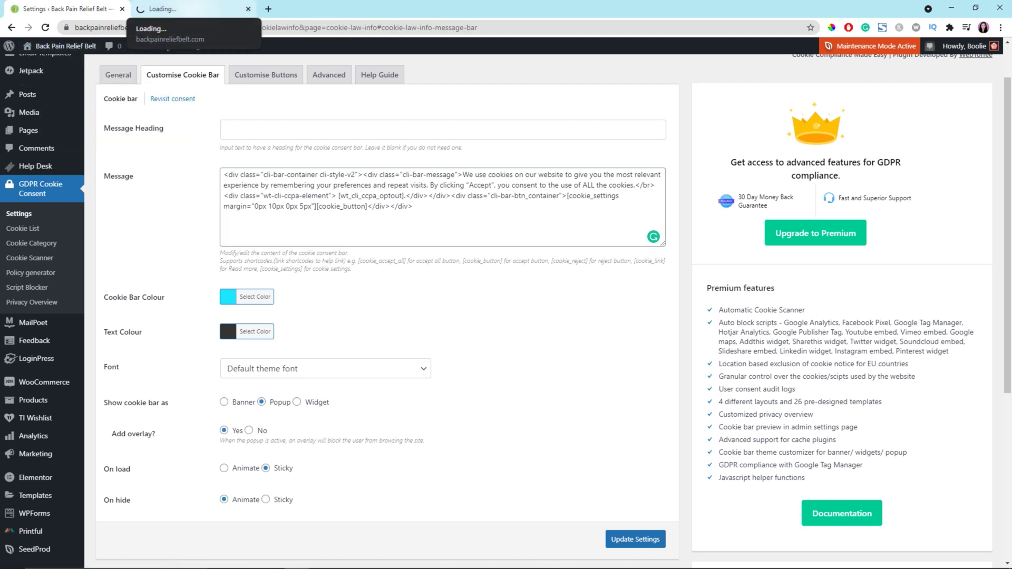
left_click(179, 9)
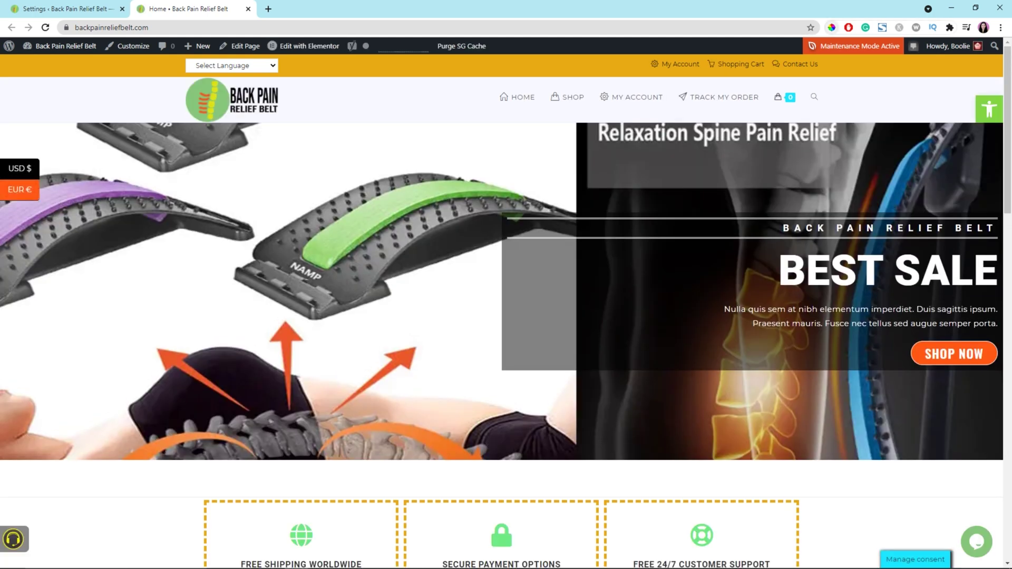
left_click(831, 27)
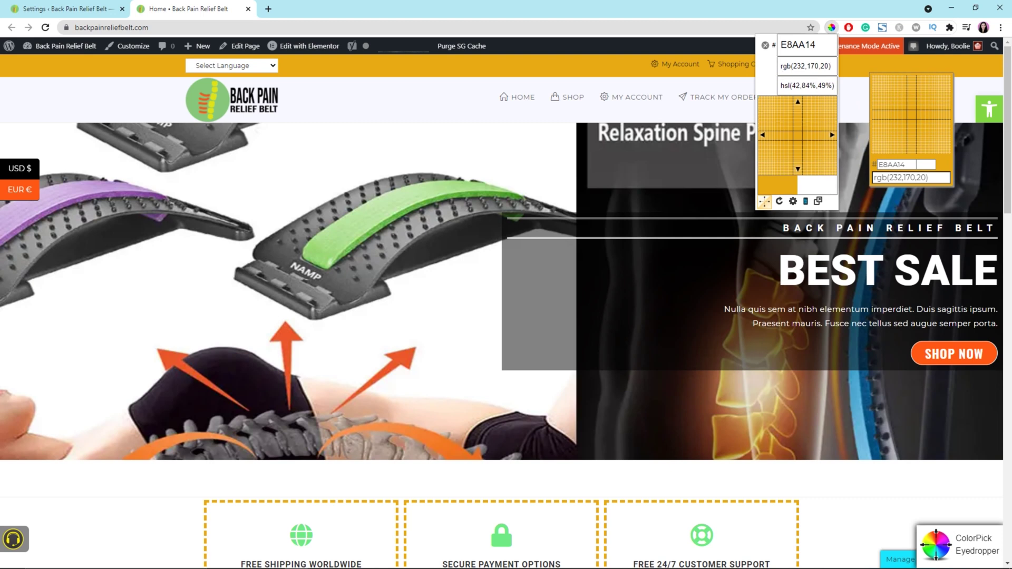
left_click(868, 69)
right_click(900, 88)
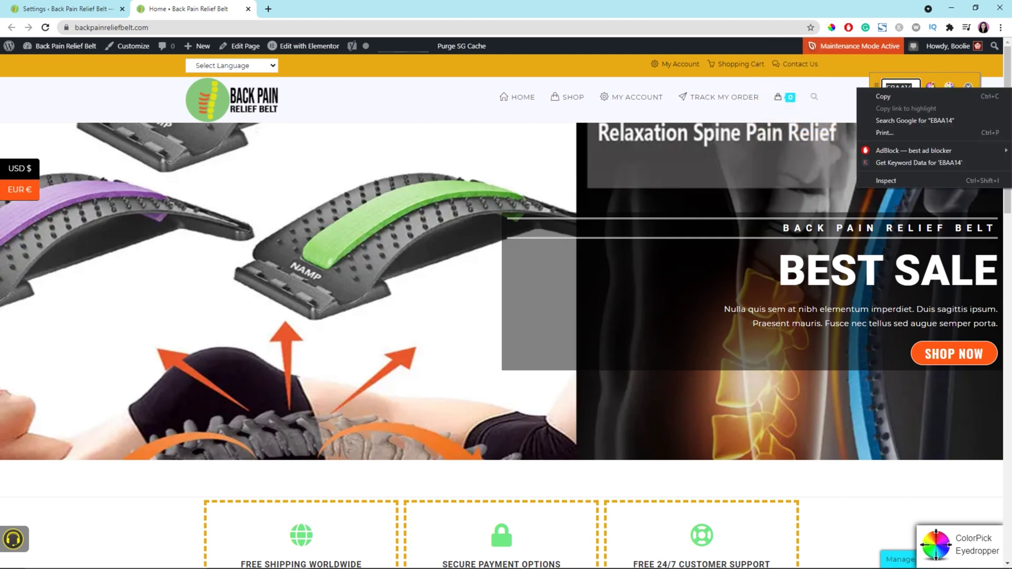
left_click(901, 97)
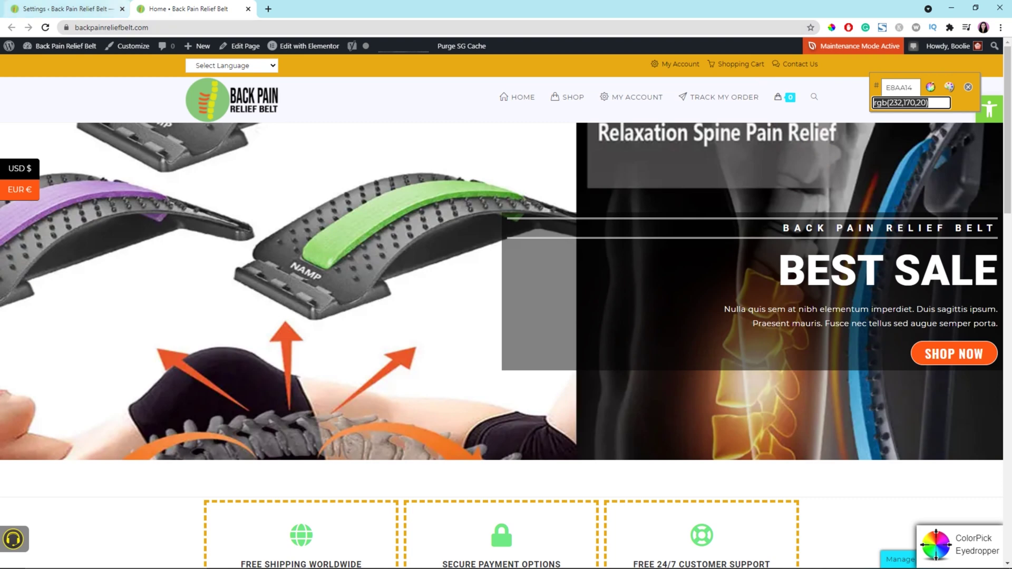
Step: Back in the plugin settings, set the Cookie Bar Colour to #e8aa14 and update the settings
left_click(74, 9)
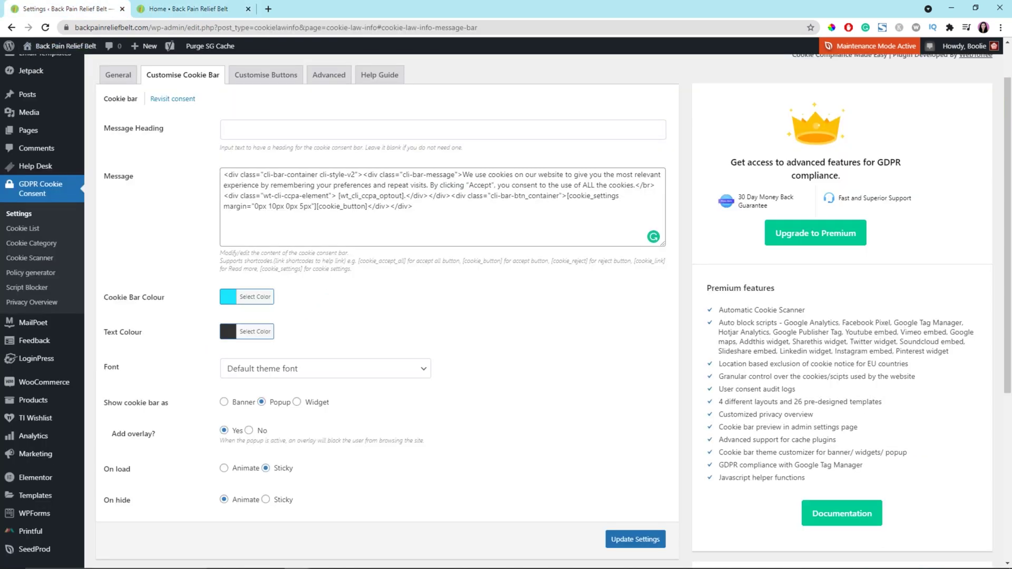
left_click(255, 297)
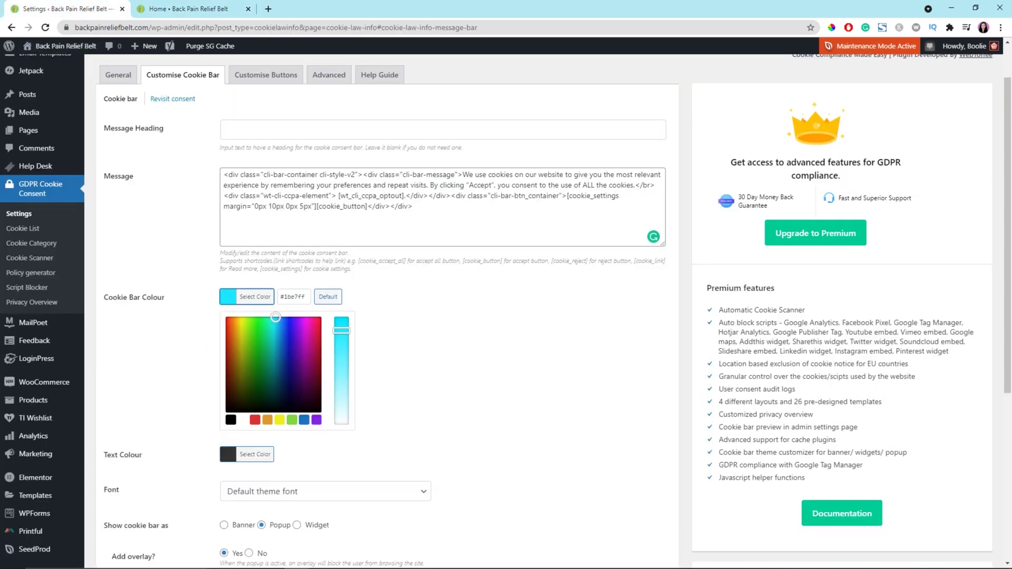
left_click_drag(284, 296, 306, 297)
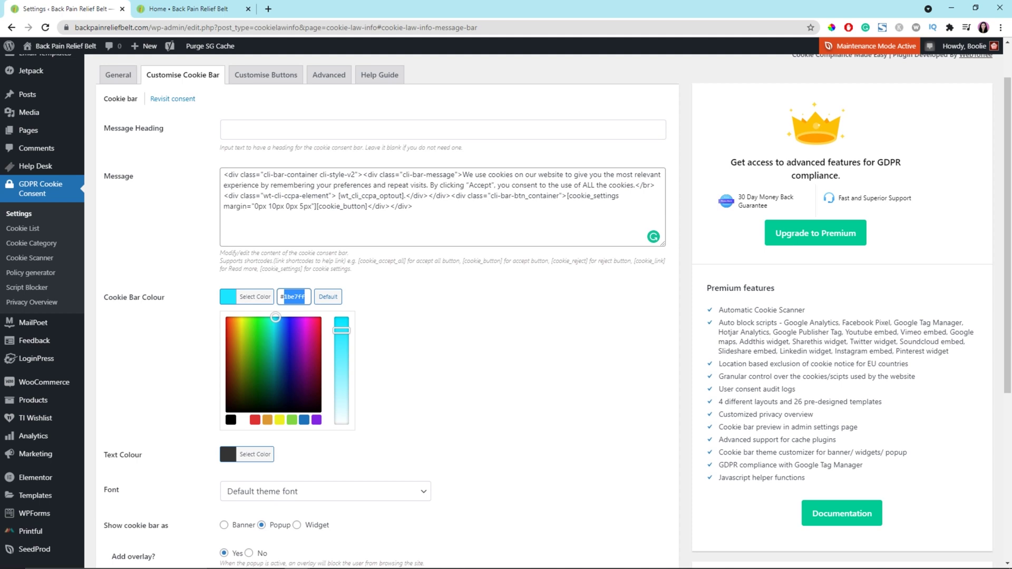
key("ctrl+v")
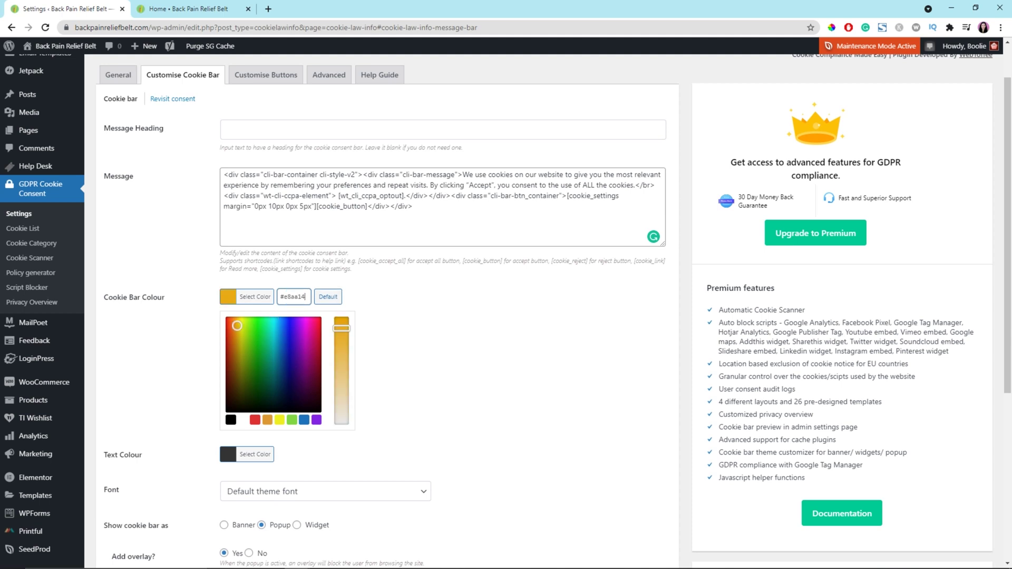
left_click(422, 311)
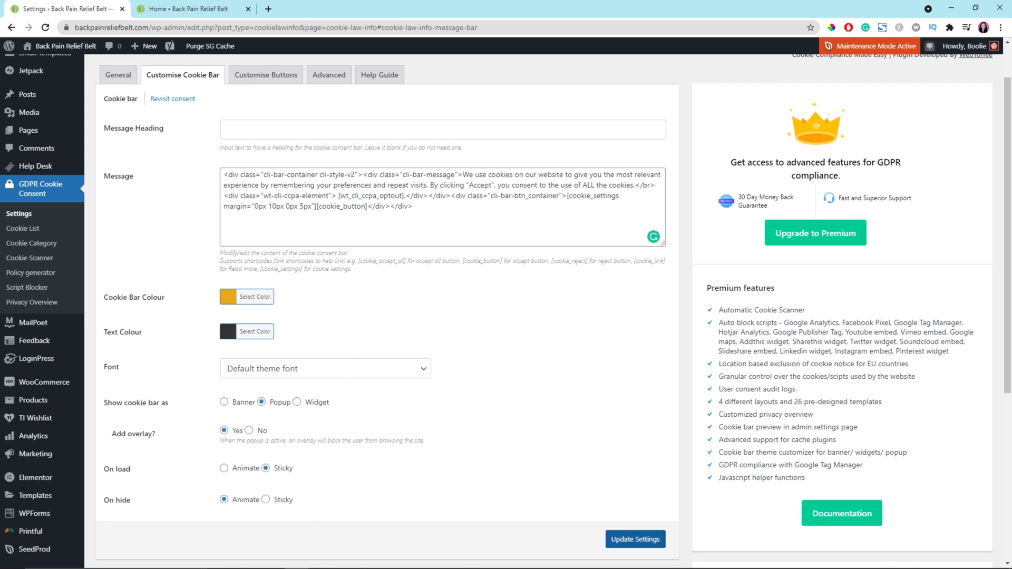
left_click(635, 539)
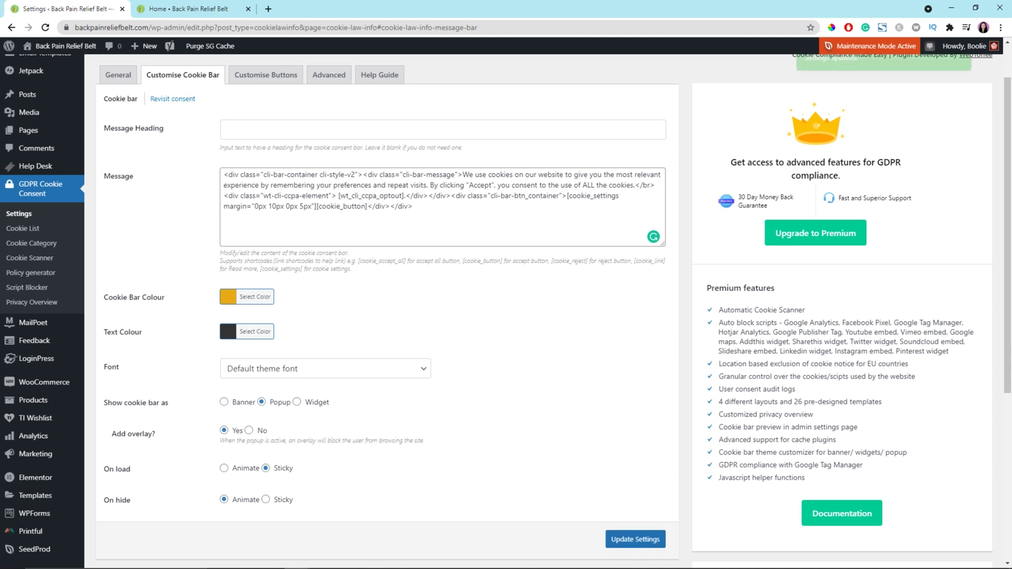
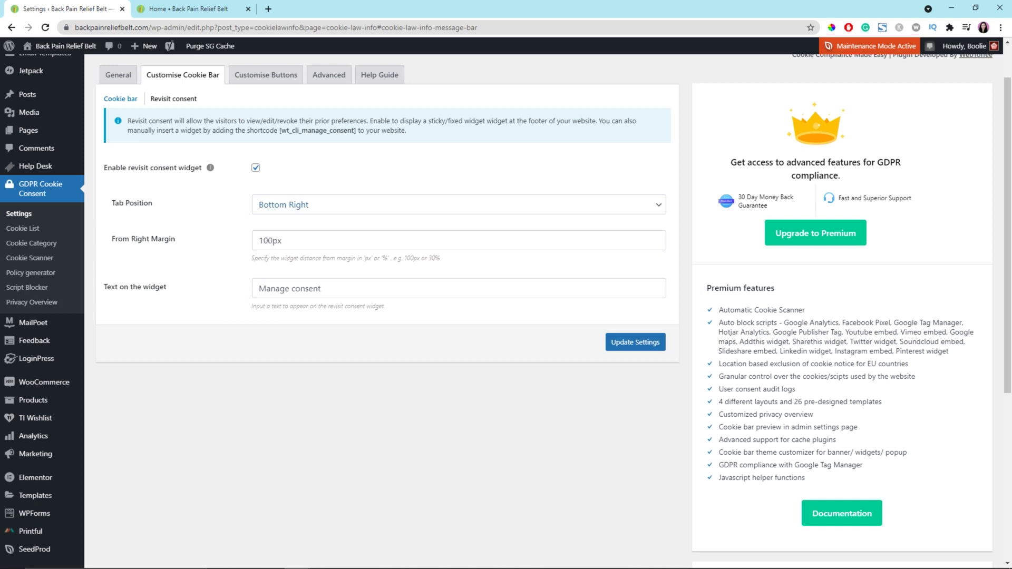
Step: Review the revisit consent widget's tab position options, keep Bottom Right, and check the From Right Margin setting
left_click(459, 205)
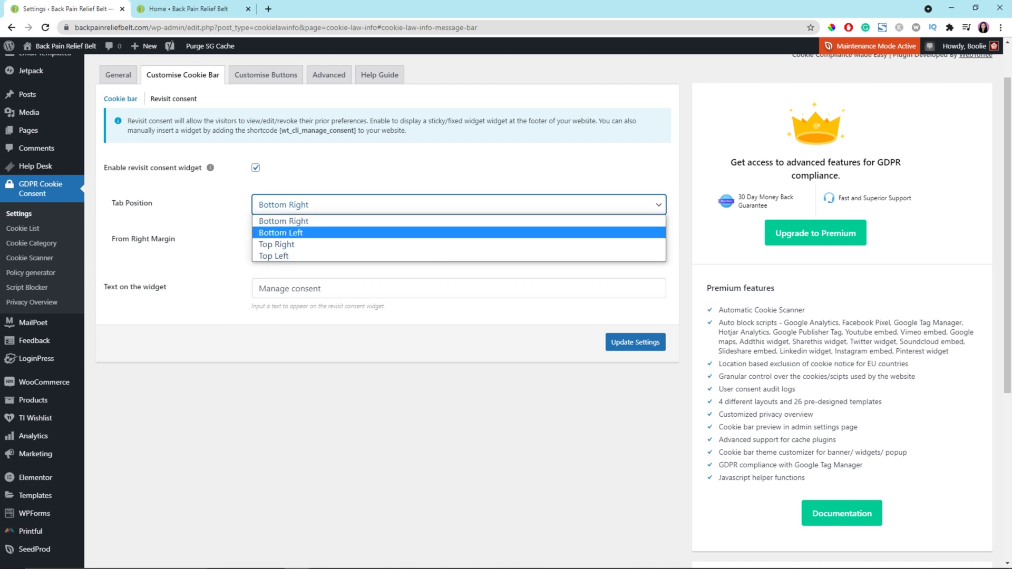
left_click(316, 221)
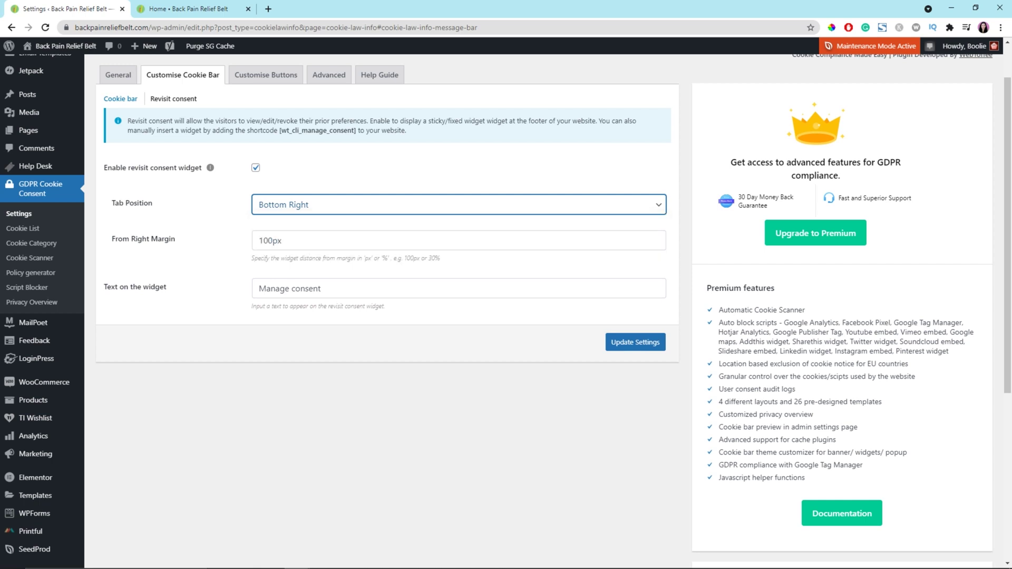
left_click(271, 240)
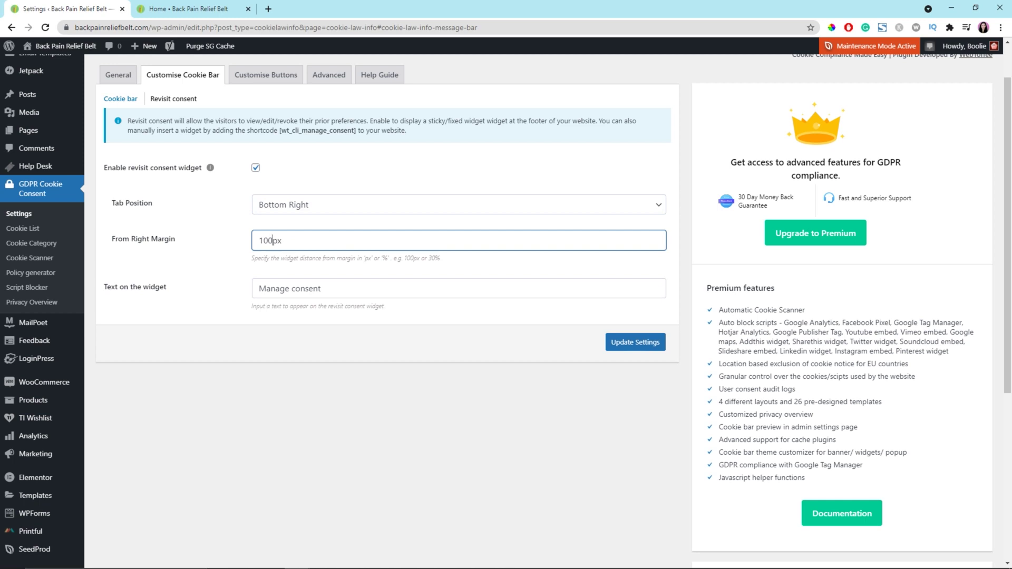
Step: Change the revisit consent widget's text to Manage Consent with a capital C and update the settings
left_click(276, 289)
left_click(295, 289)
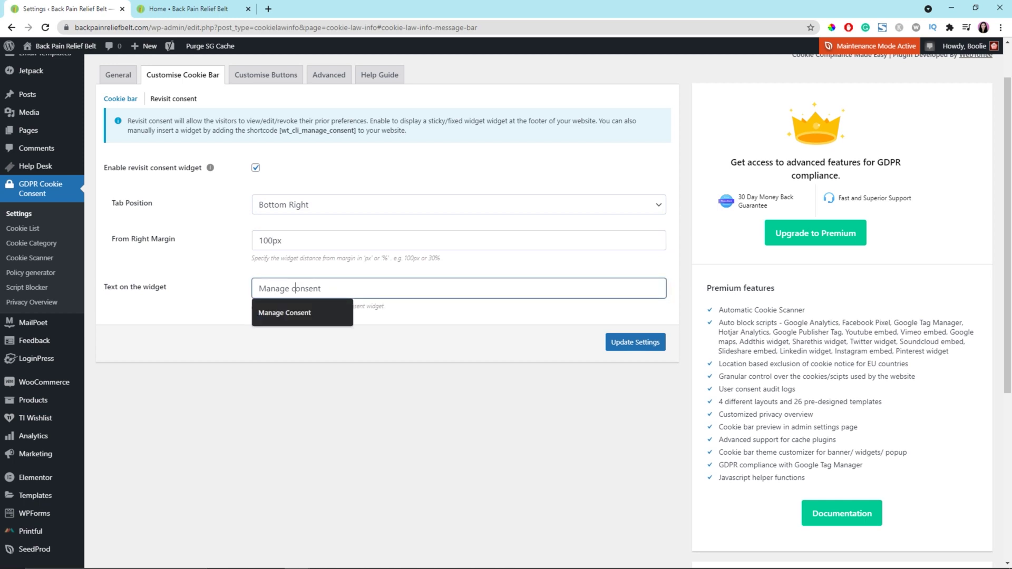
left_click(318, 288)
left_click(459, 422)
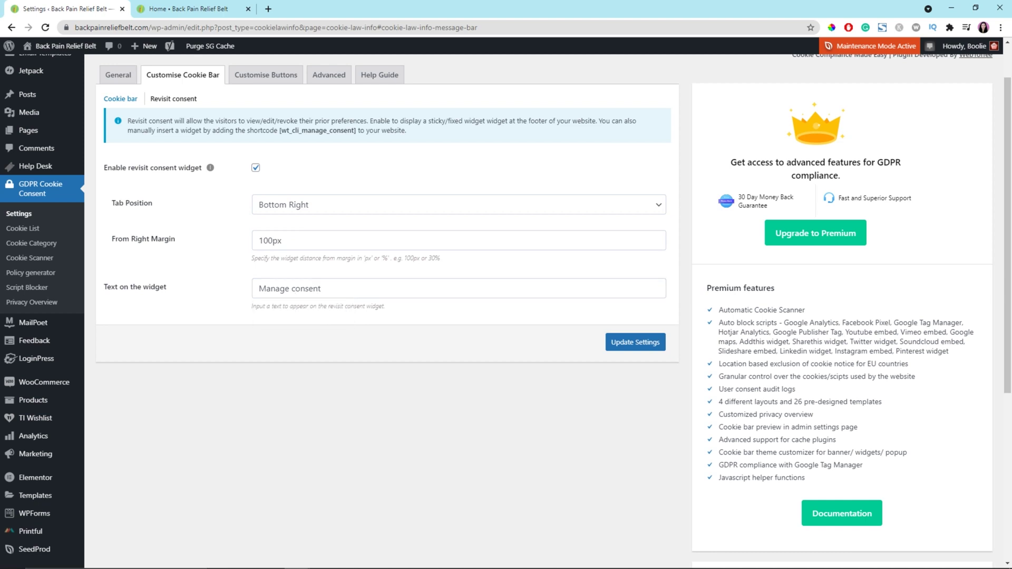
left_click(295, 289)
key("BackSpace")
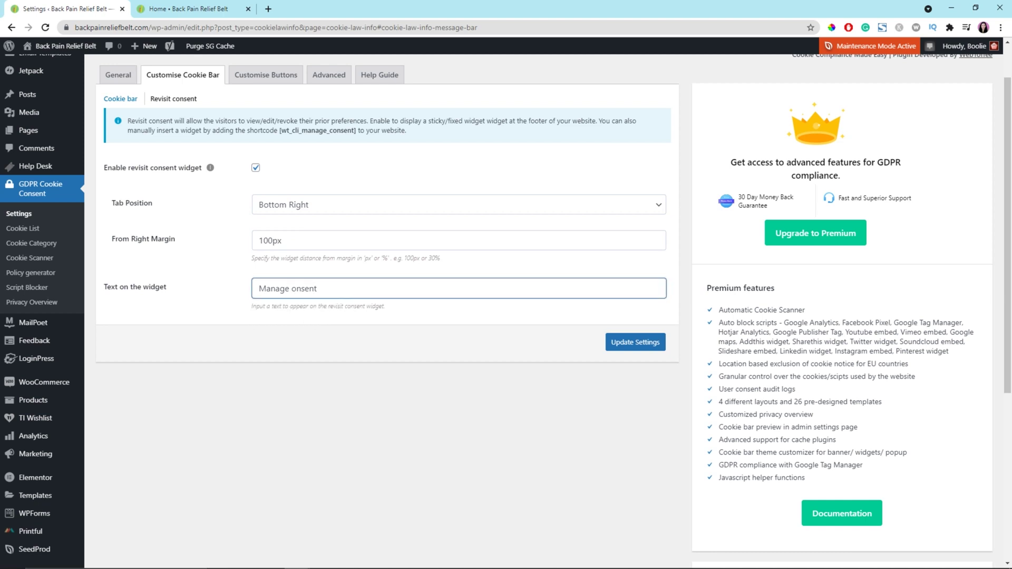
type("C")
left_click(635, 342)
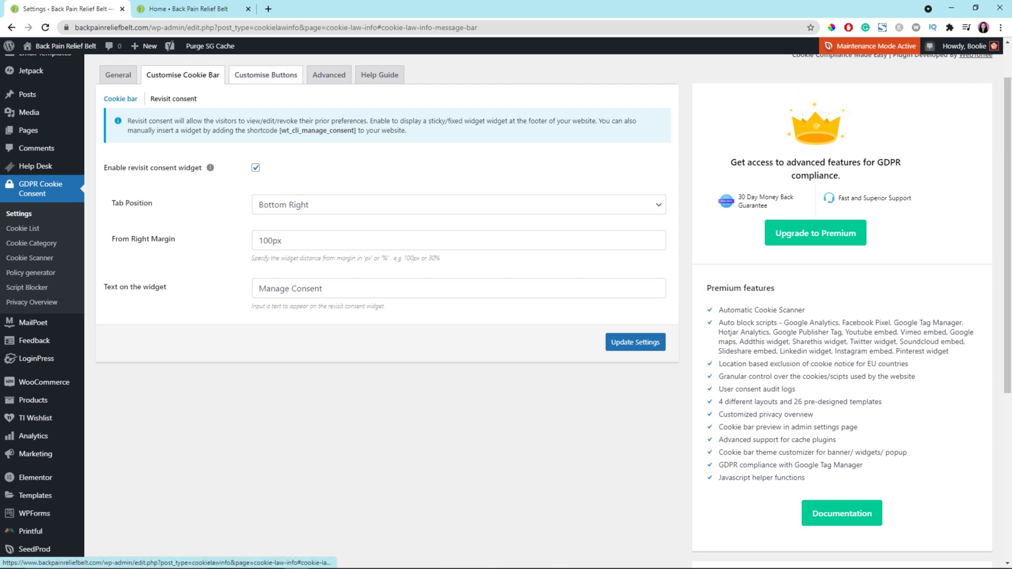
Step: Open the Accept All button's background colour for editing, and pick the logo's green 86C77B on the live site with ColorPick Eyedropper
left_click(266, 74)
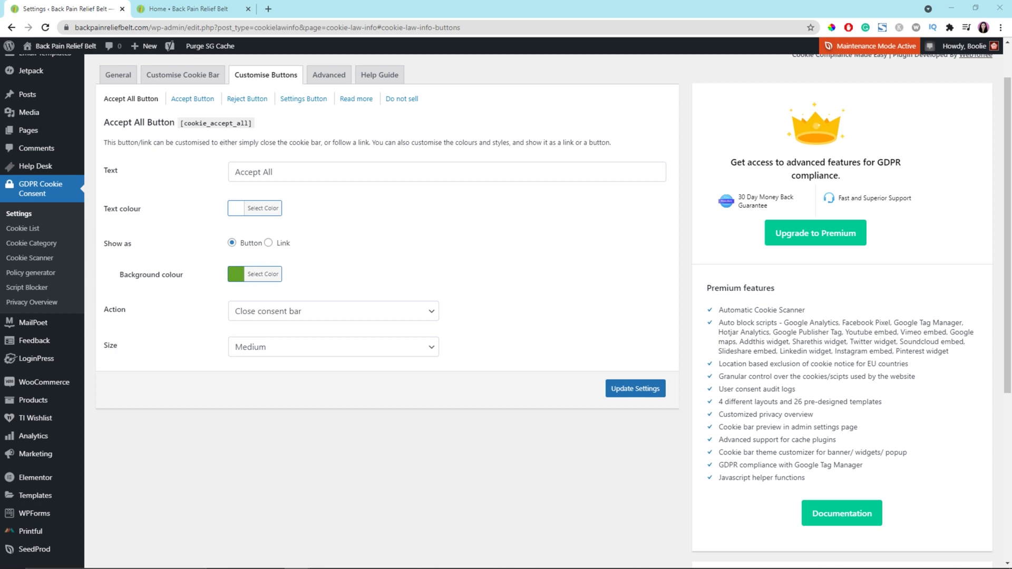
left_click(272, 172)
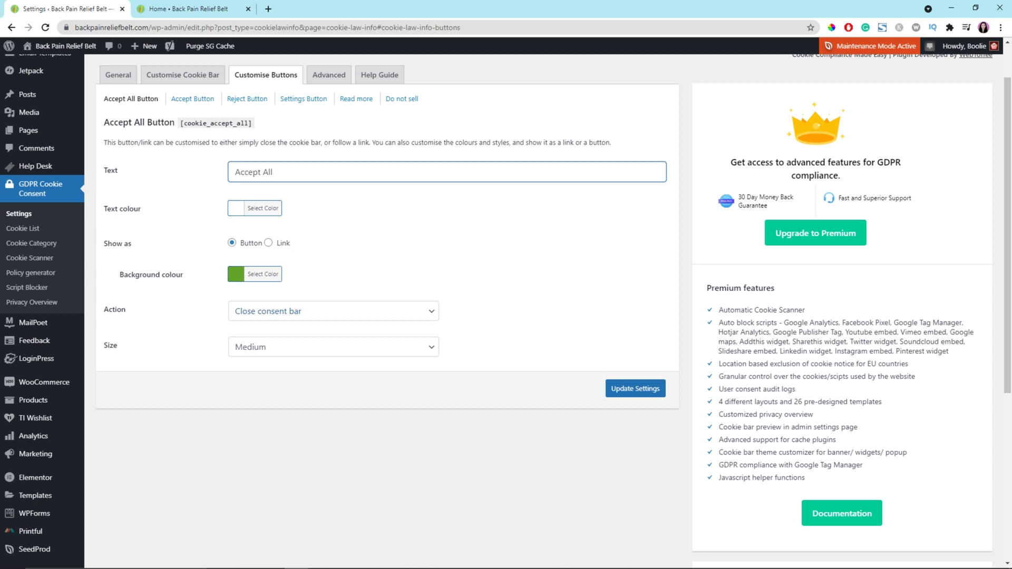
left_click(263, 274)
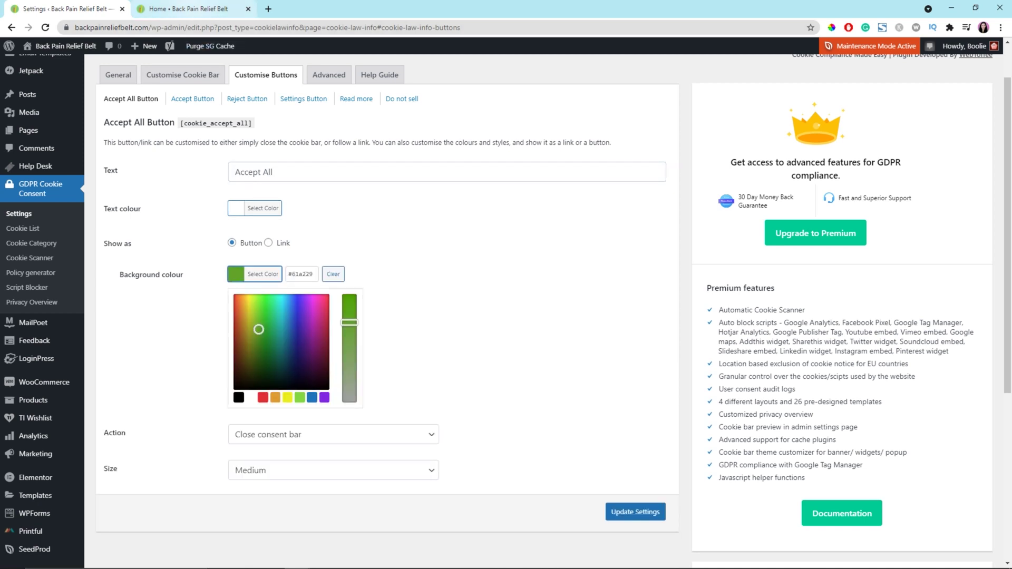
left_click(184, 9)
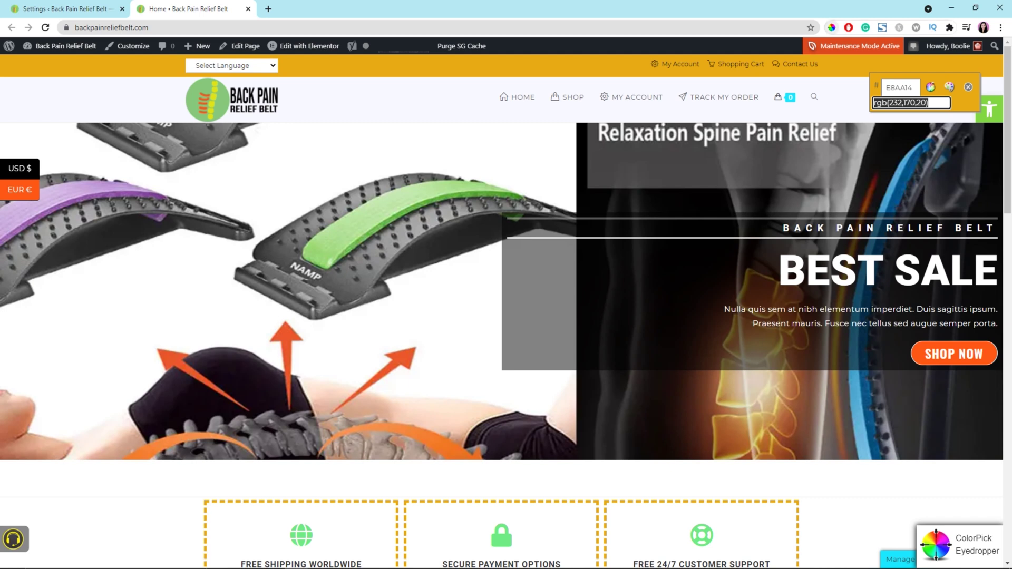
left_click(831, 27)
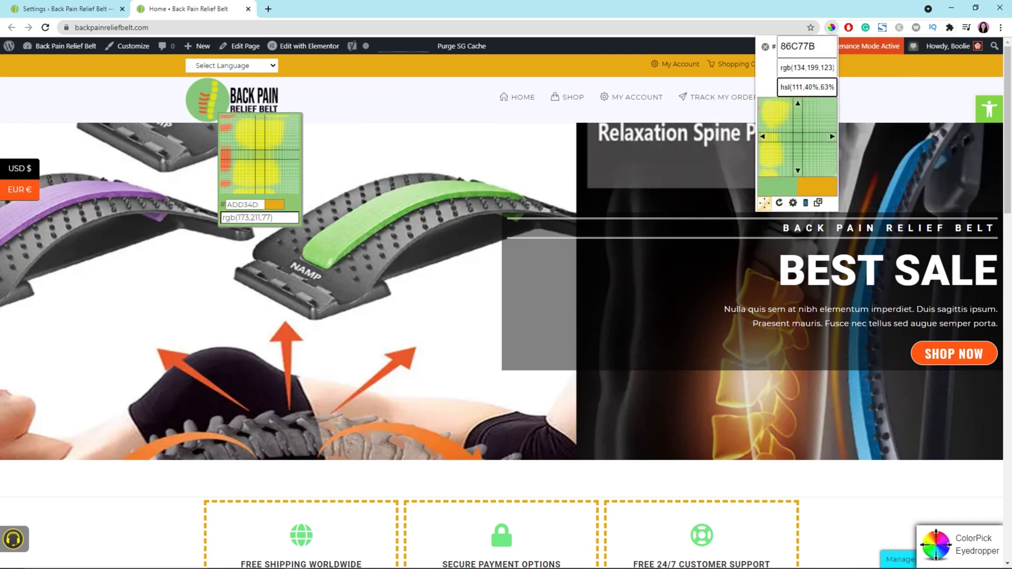
left_click(225, 103)
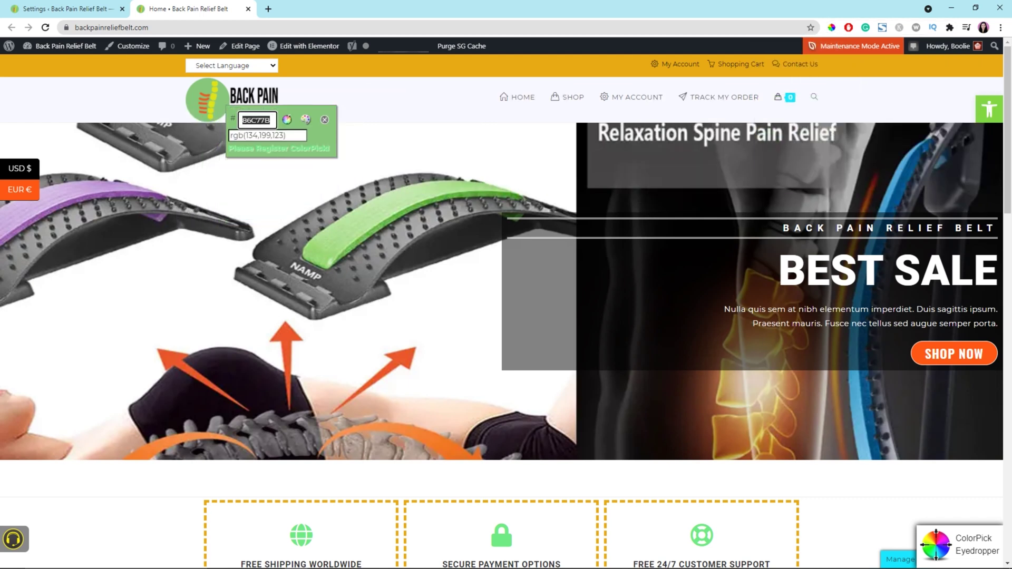
Step: Back in the plugin settings, set the Accept All button's background colour to #86c77b
left_click(58, 9)
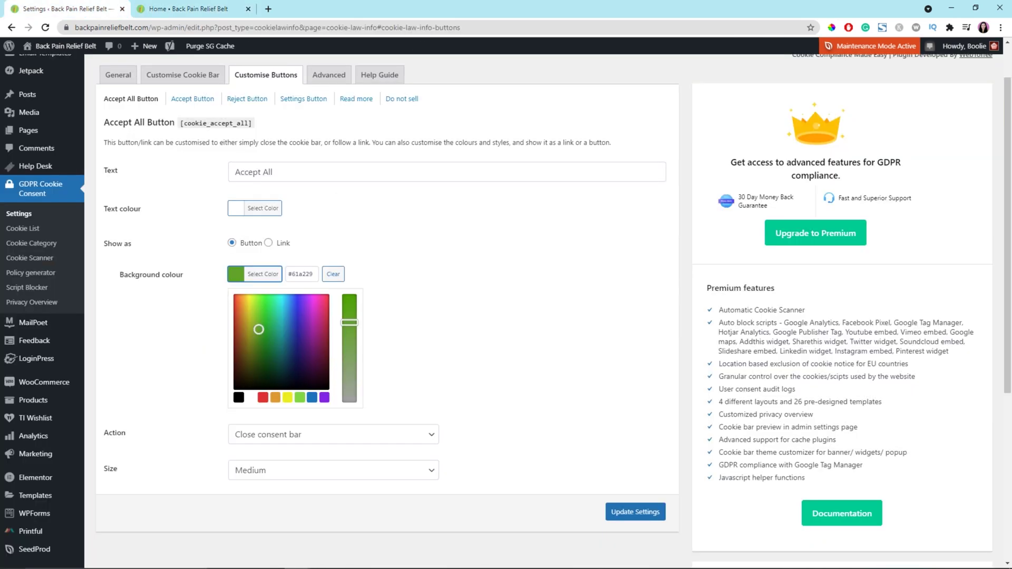
double_click(302, 274)
type("86C77B")
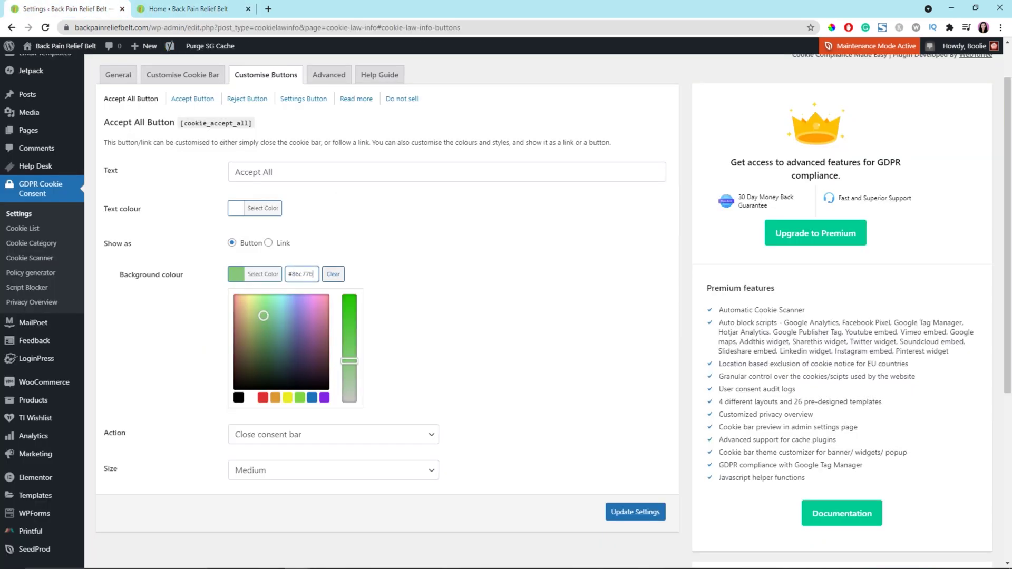
left_click(411, 269)
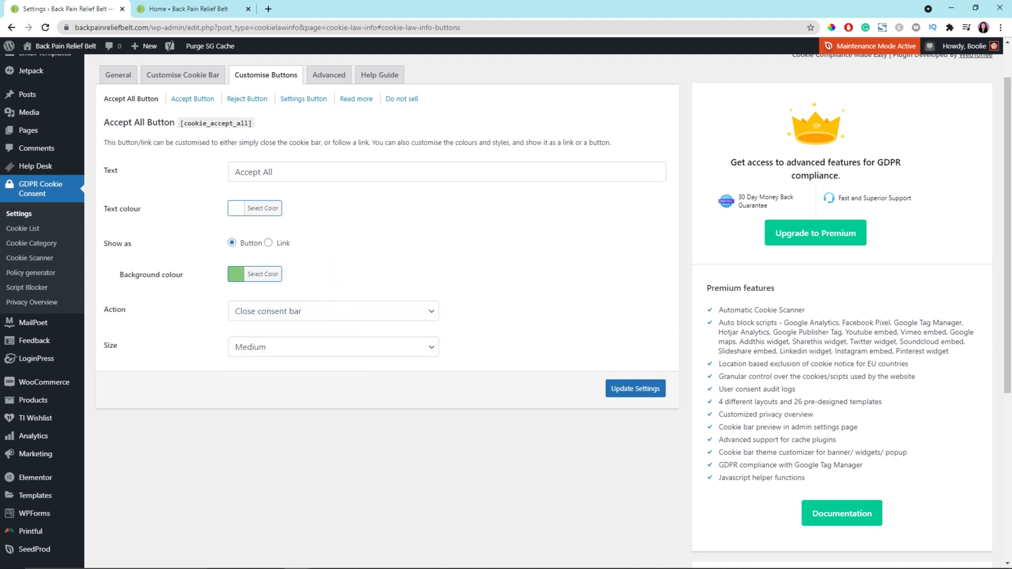
Step: Check the Accept All button's size and action options, keep Medium and Close consent bar, and update the settings
left_click(333, 347)
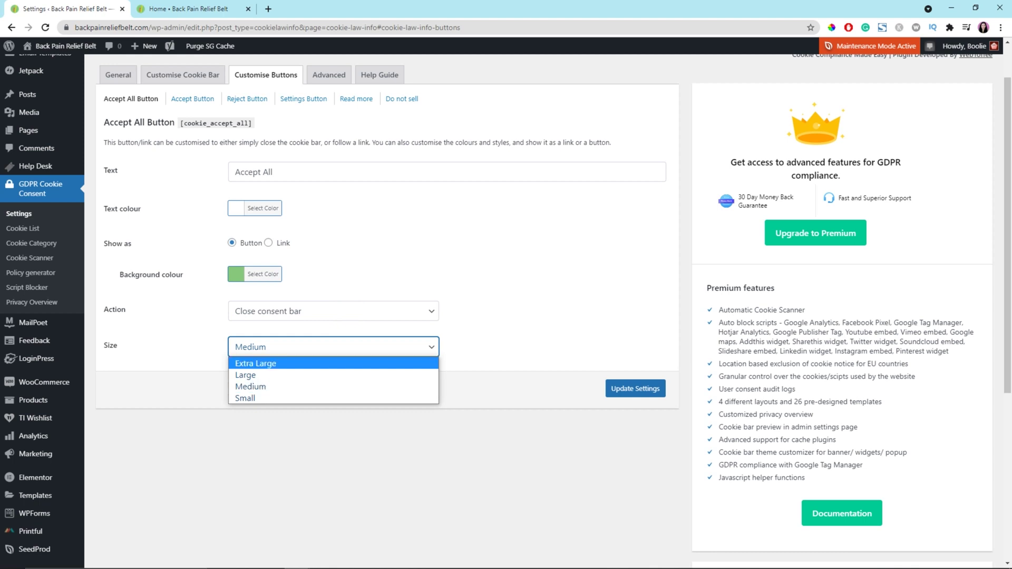
left_click(333, 329)
left_click(334, 311)
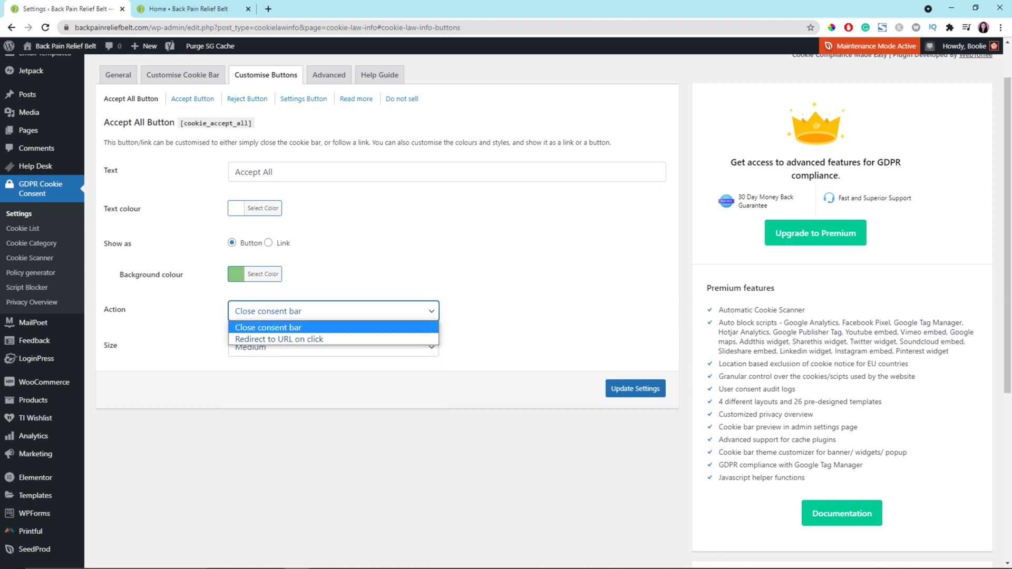
left_click(333, 327)
left_click(506, 316)
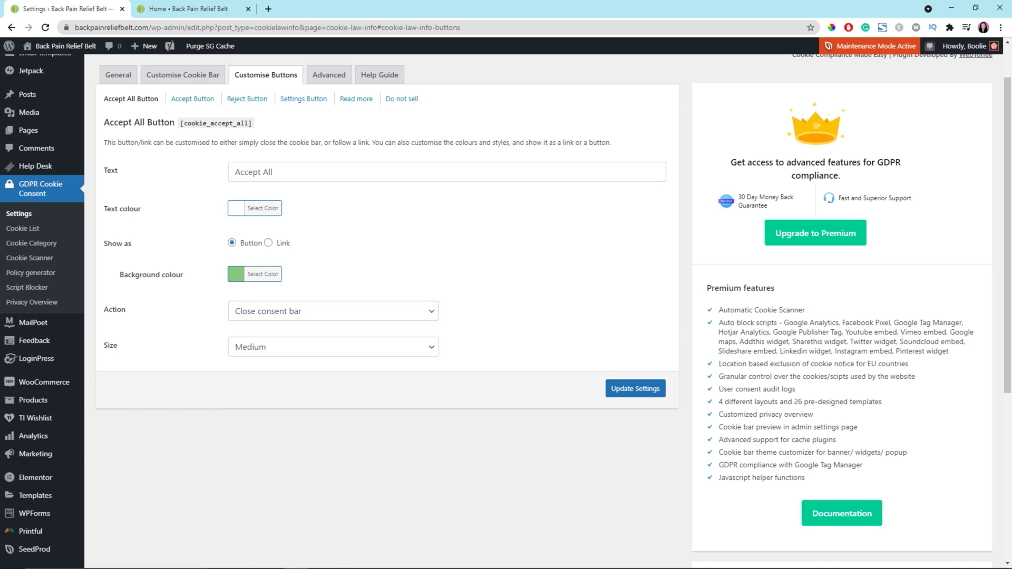
left_click(636, 388)
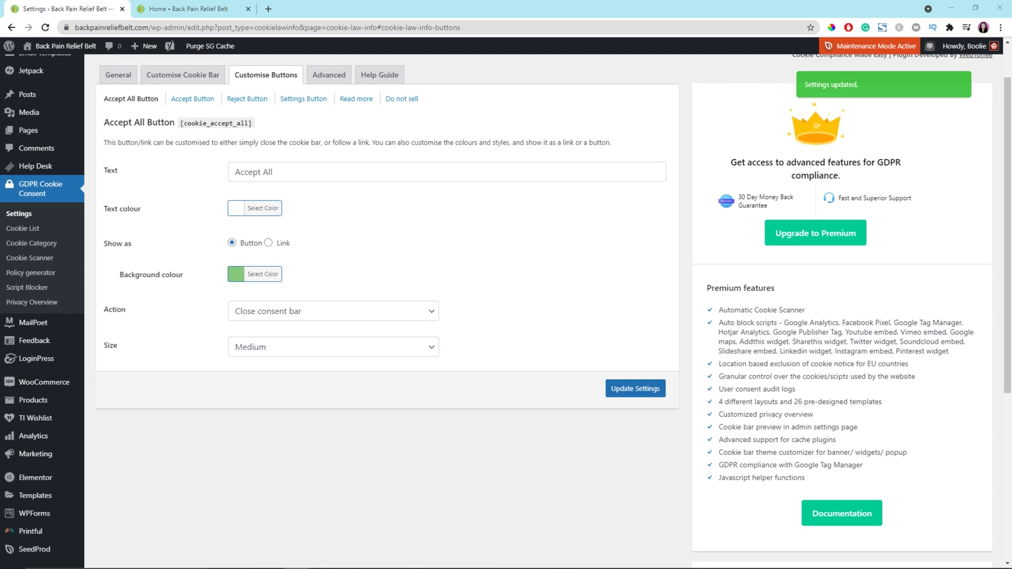
Step: Open the Accept button's customisation and review its colours, action and size settings
left_click(192, 99)
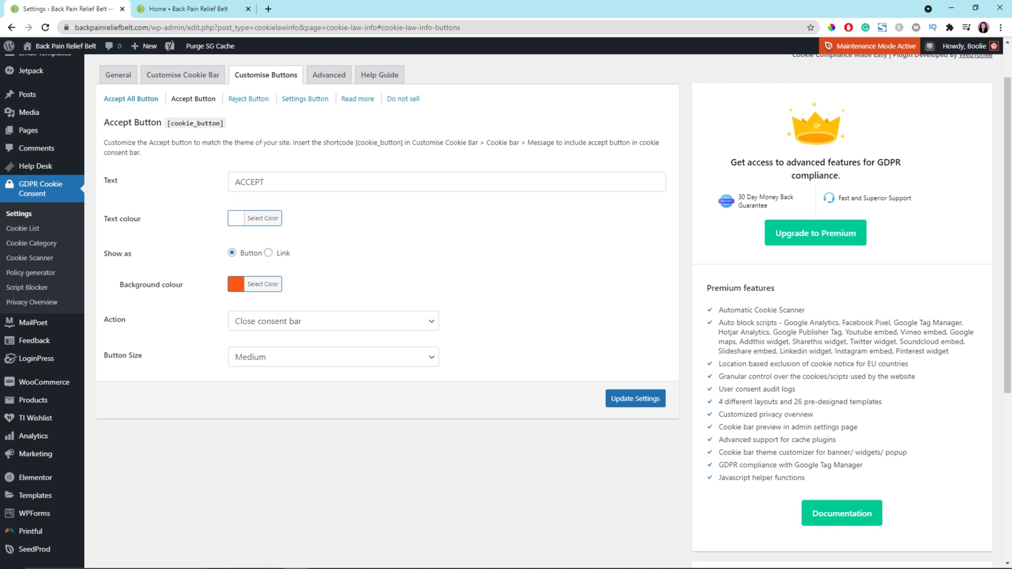
scroll(506, 311, "down", 1)
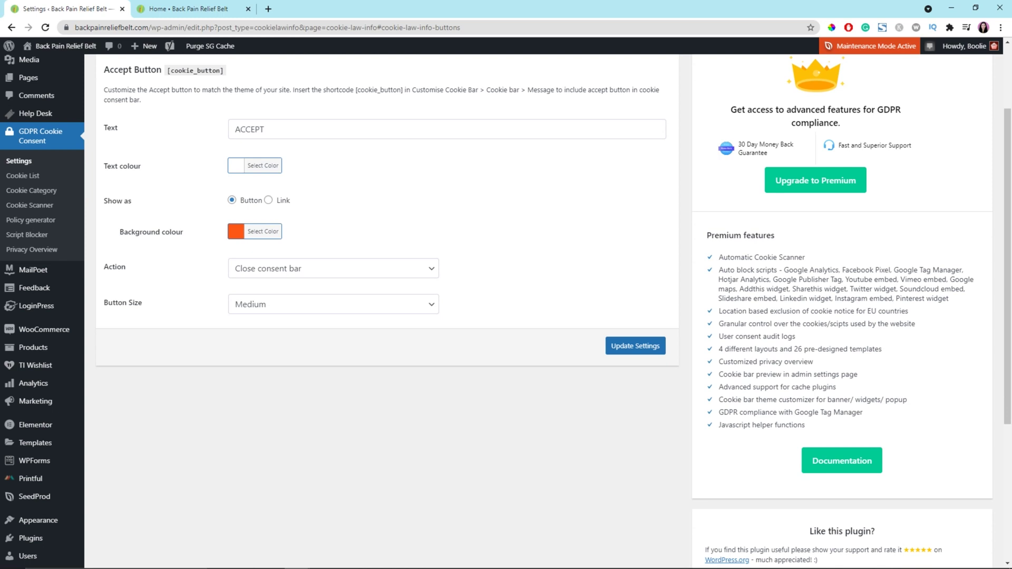
left_click(333, 268)
left_click(334, 268)
left_click(506, 269)
Step: On the live site, copy the hex code 1BE7FF of the cyan cart badge using ColorPick Eyedropper
left_click(188, 9)
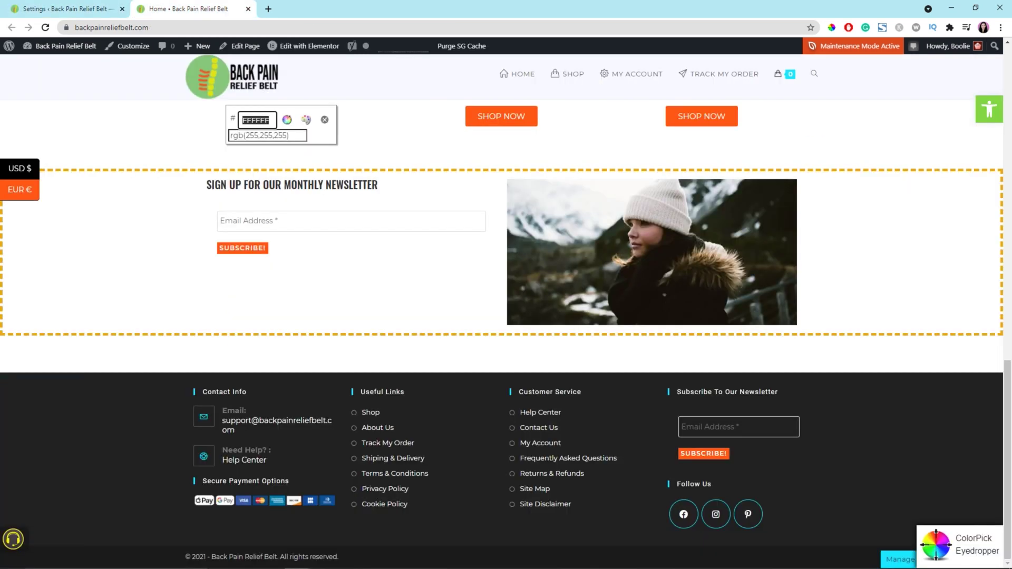
key("Escape")
scroll(506, 334, "up", 10)
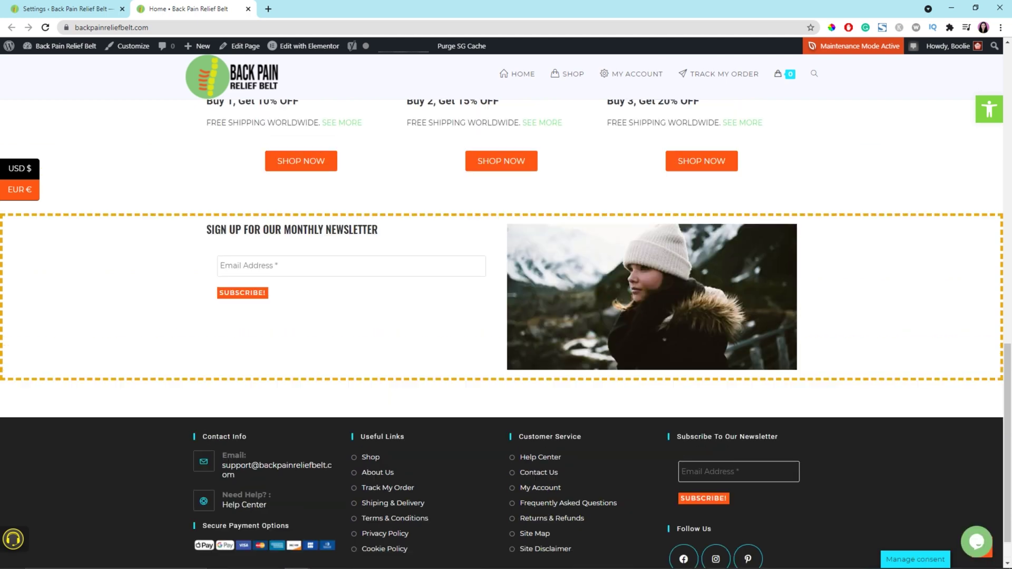
scroll(506, 334, "up", 6)
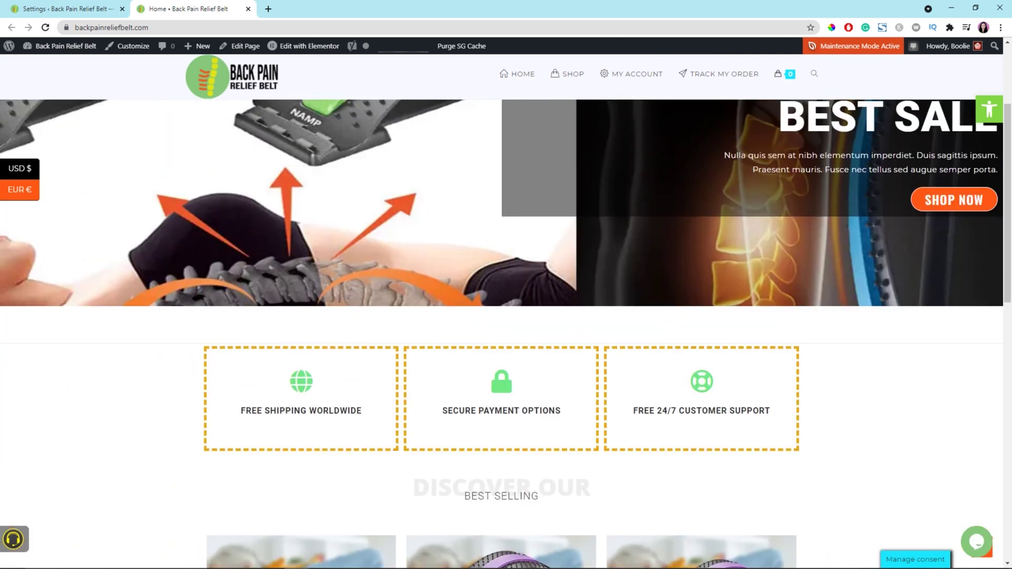
left_click(832, 28)
left_click(222, 101)
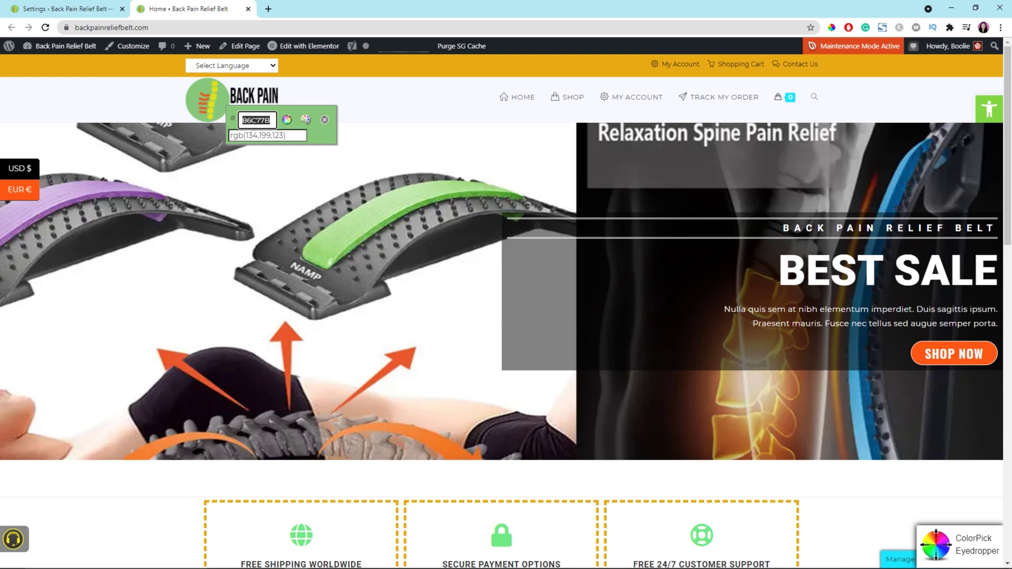
right_click(788, 99)
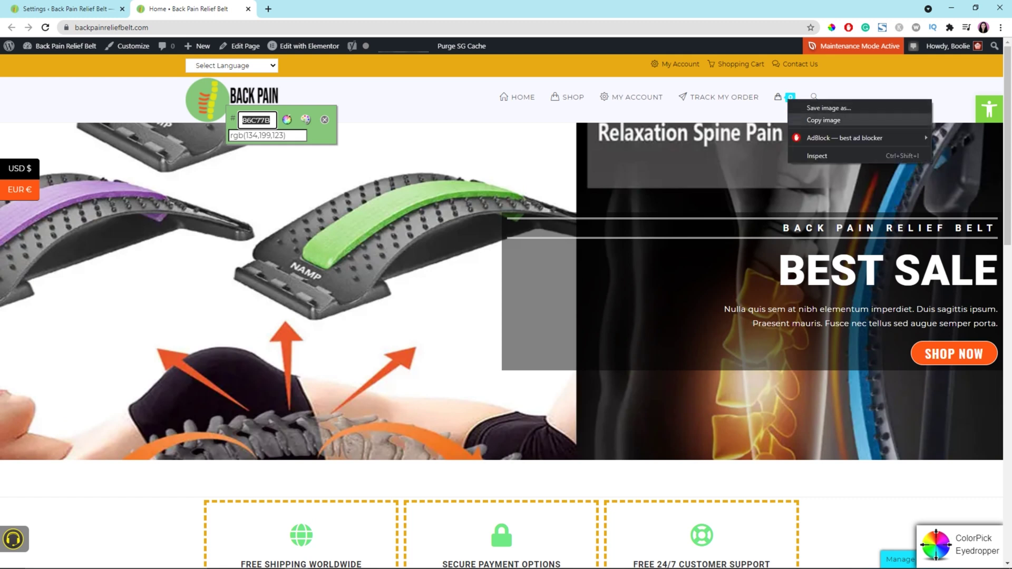
left_click(814, 89)
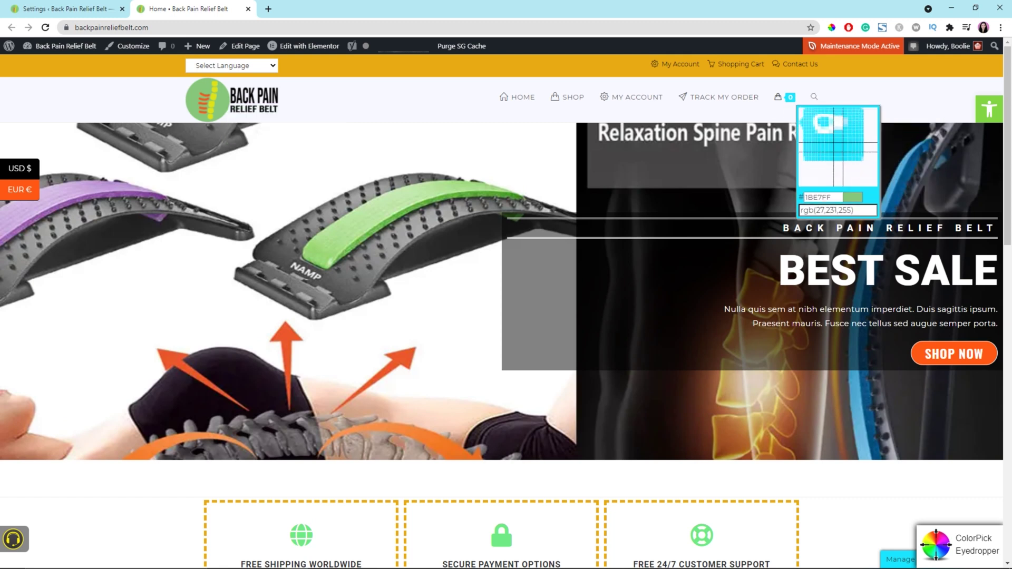
left_click(790, 97)
key("ctrl+c")
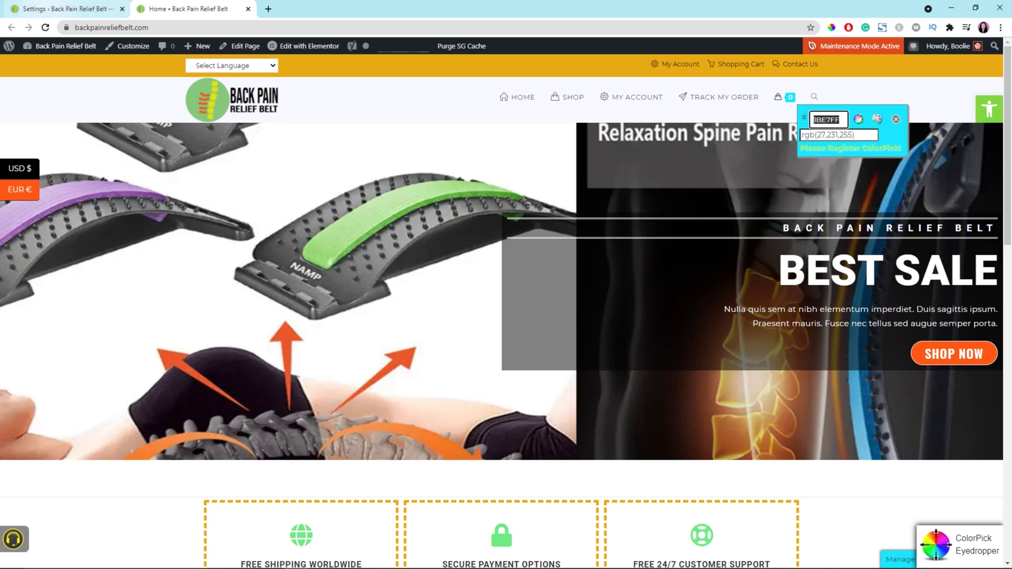
Step: Back in the plugin settings, set the Accept button's background colour to #1BE7FF and update the settings
left_click(63, 9)
left_click(262, 284)
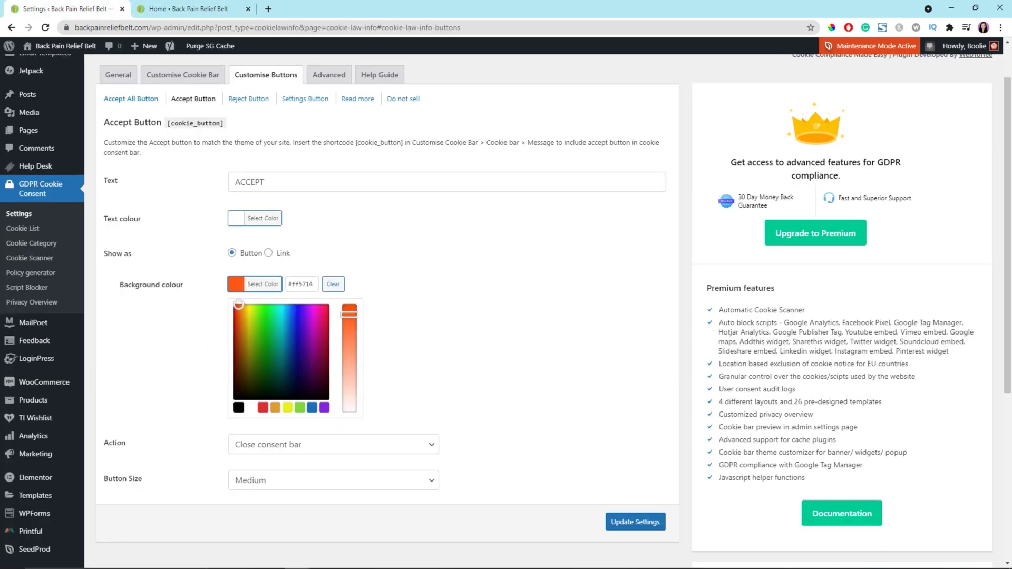
left_click_drag(292, 285, 314, 284)
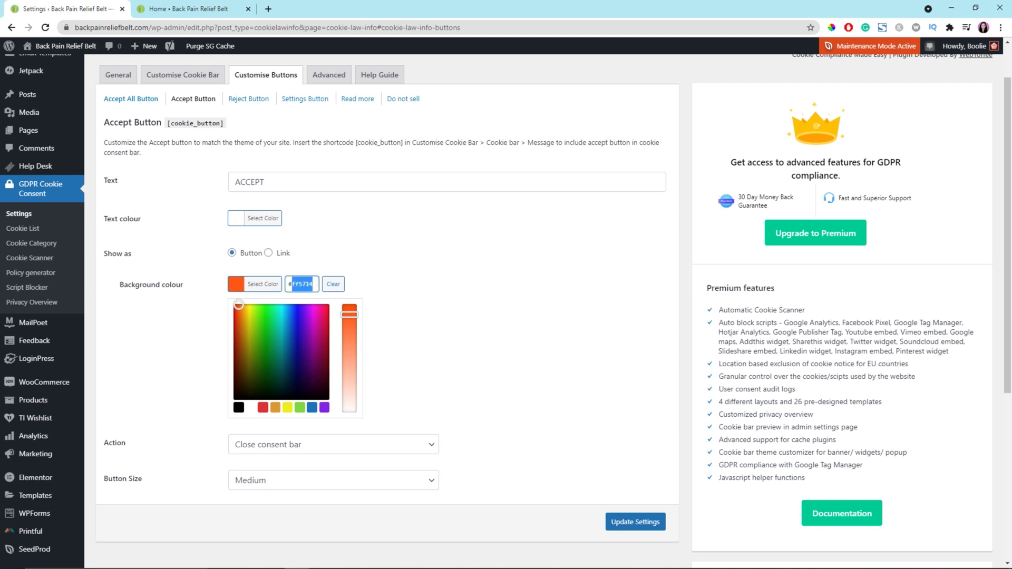
key("ctrl+v")
left_click(464, 343)
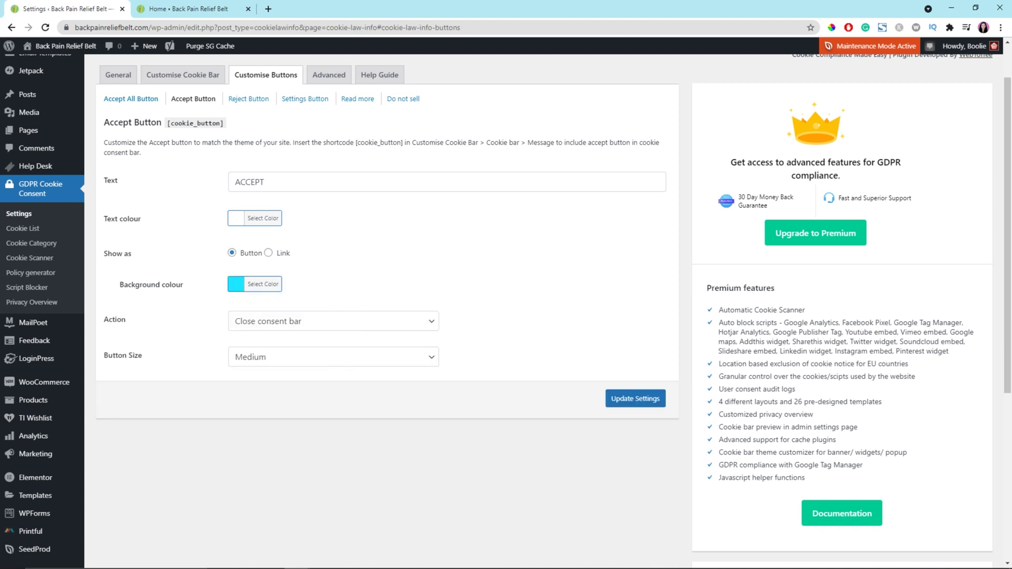
left_click(636, 399)
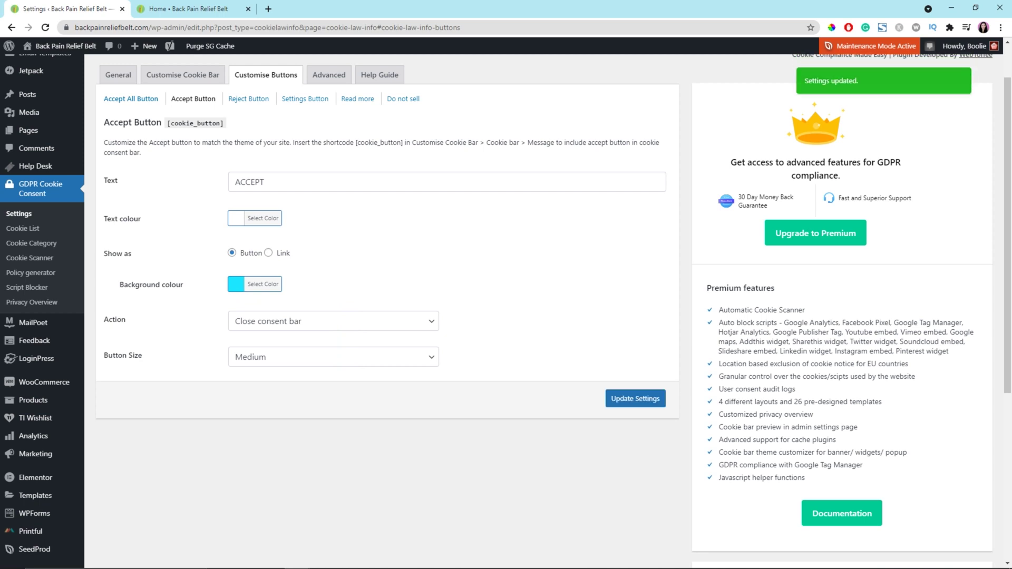
Step: Open the Reject button's customisation, check its background colour picker without changing the colour, and update the settings
left_click(248, 100)
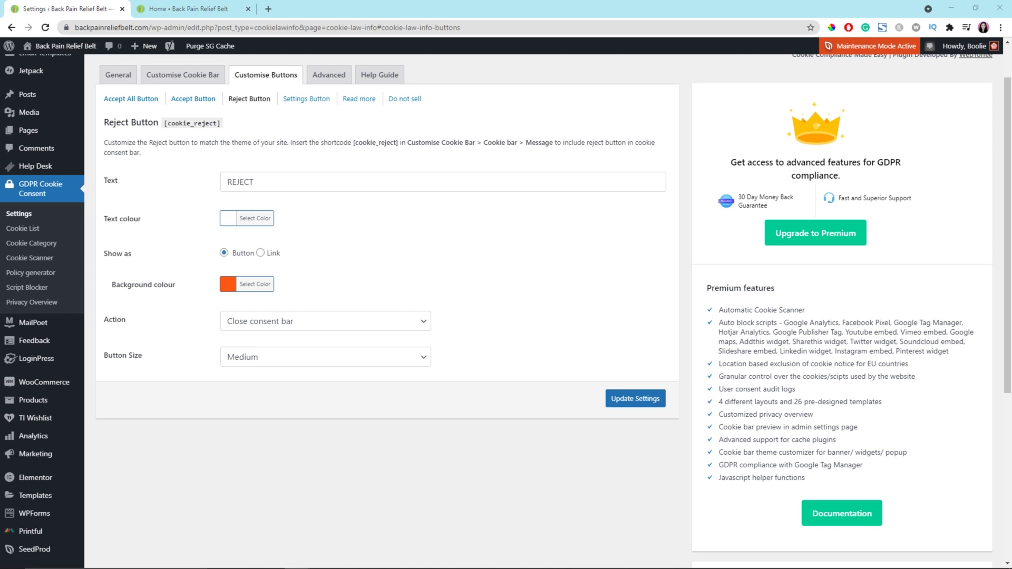
left_click(256, 284)
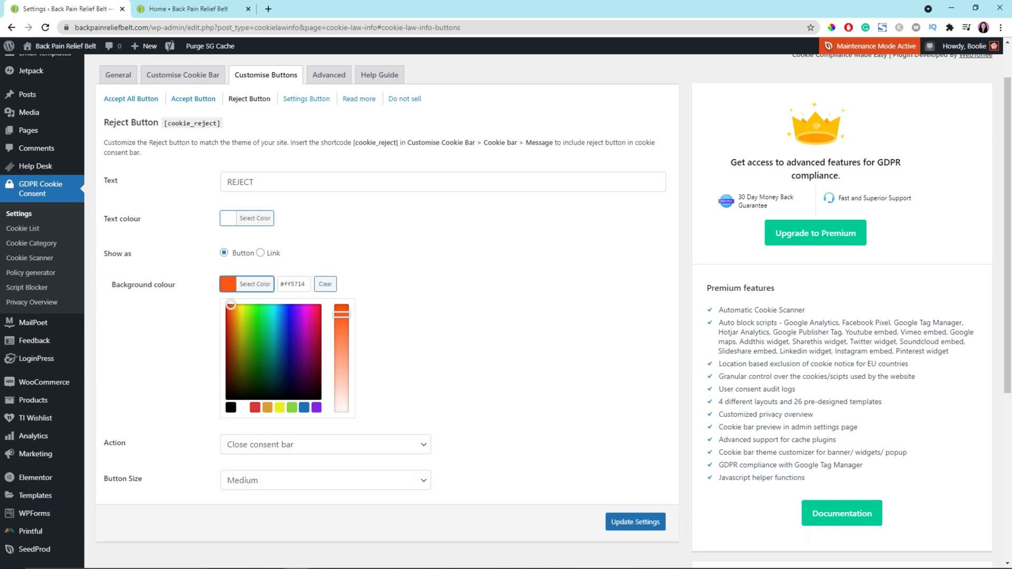
left_click(255, 284)
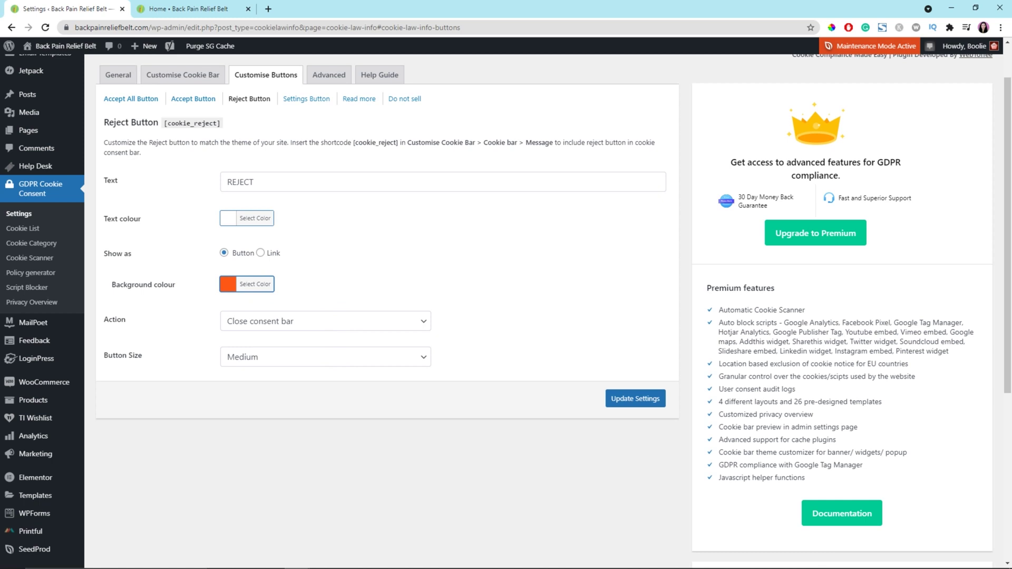
left_click(635, 398)
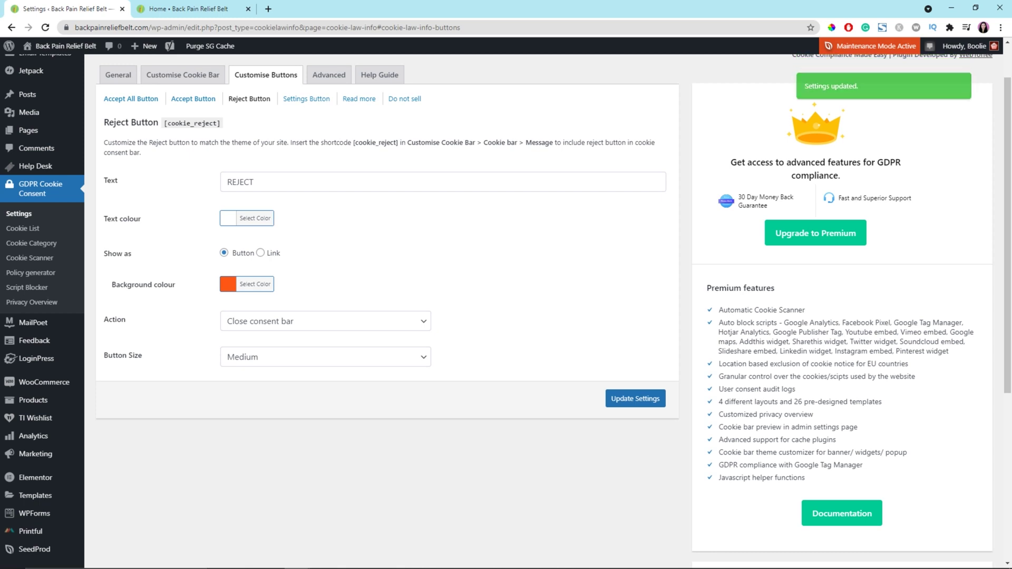
Step: Open the Settings button's customisation, keep Cookie Settings shown as a link, and update the settings
left_click(307, 99)
left_click(307, 98)
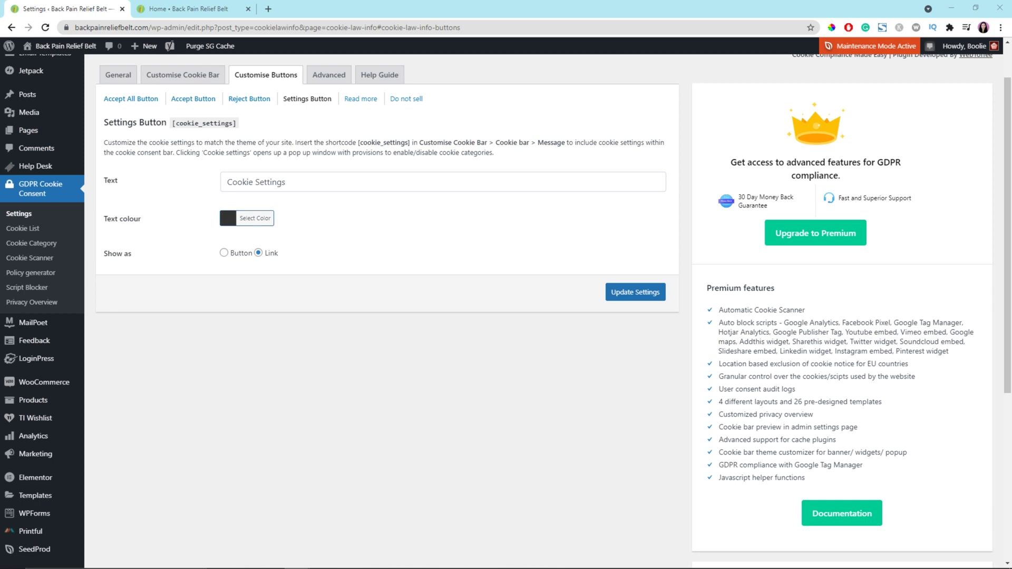
left_click(635, 292)
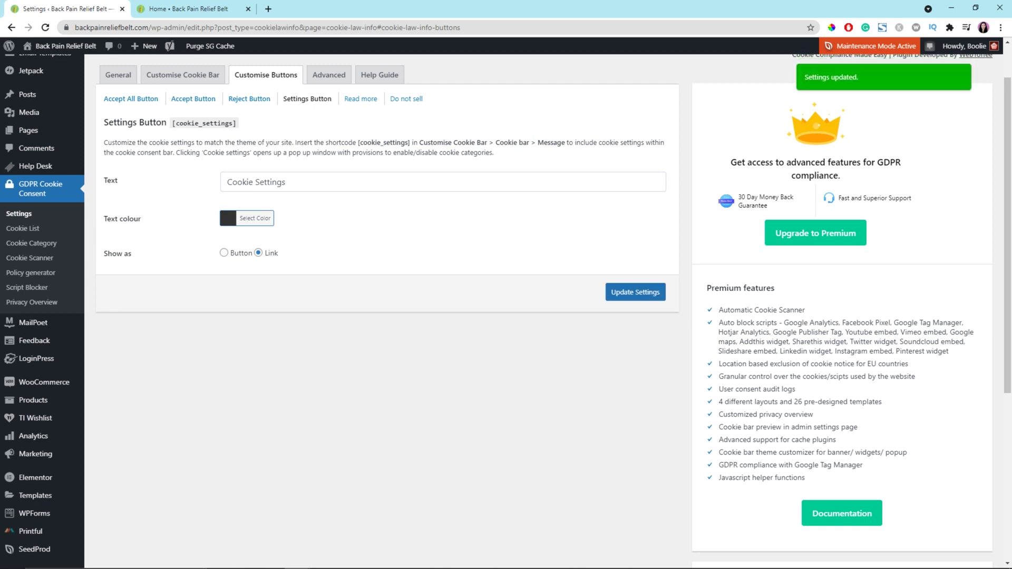
Step: Point the Read more link to a page instead of a URL, choose Privacy Policy, and update the settings
left_click(360, 99)
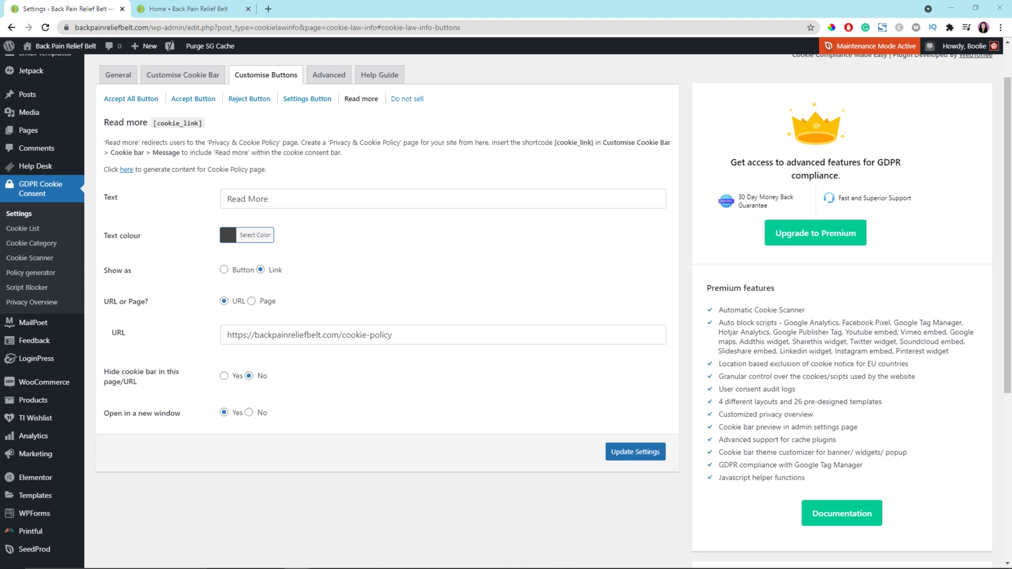
left_click(252, 301)
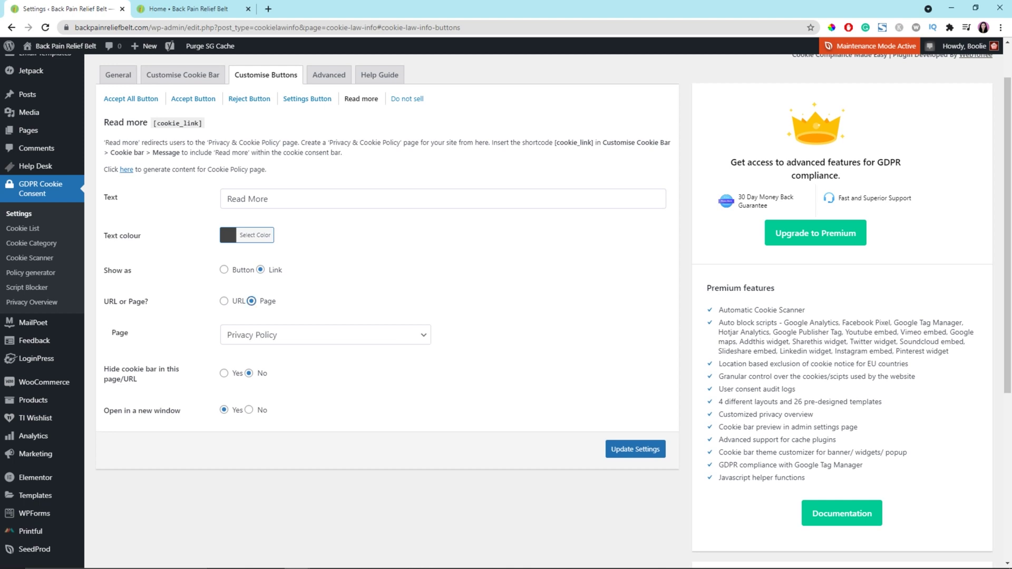
left_click(326, 335)
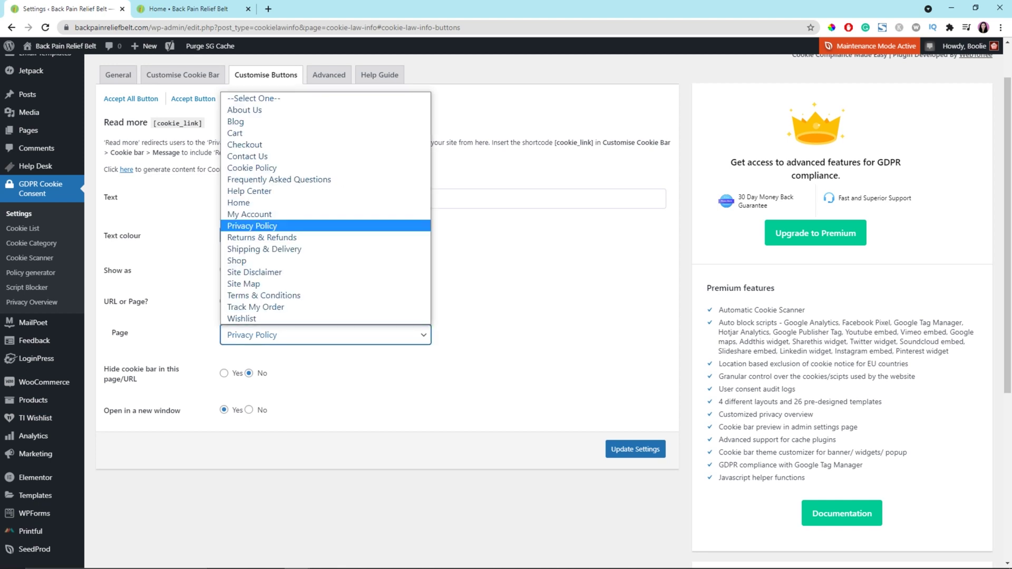
left_click(295, 225)
left_click(506, 337)
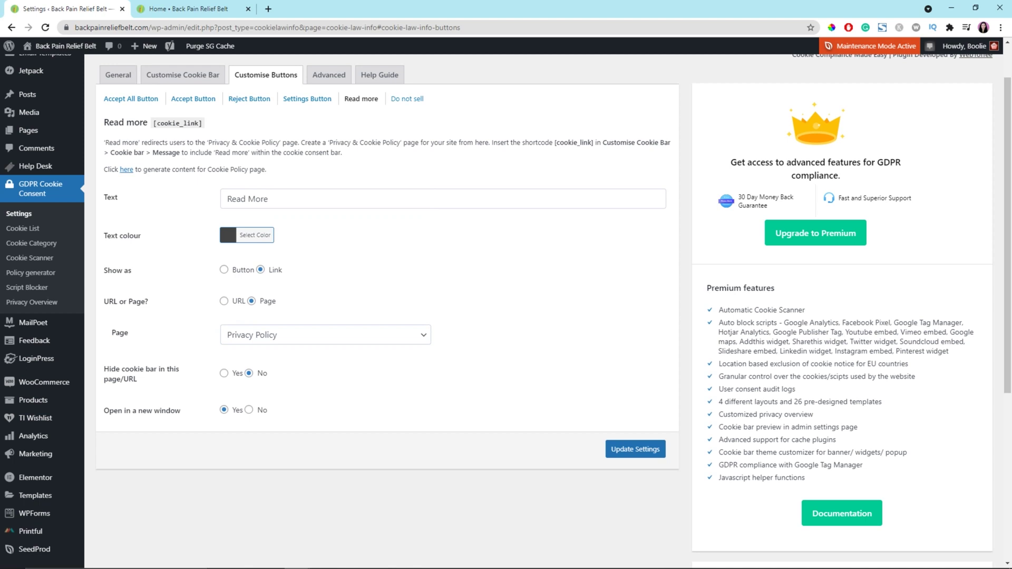
left_click(635, 449)
Step: Save the Do not sell notice shown as a link and the Advanced settings with advanced script rendering enabled
left_click(407, 99)
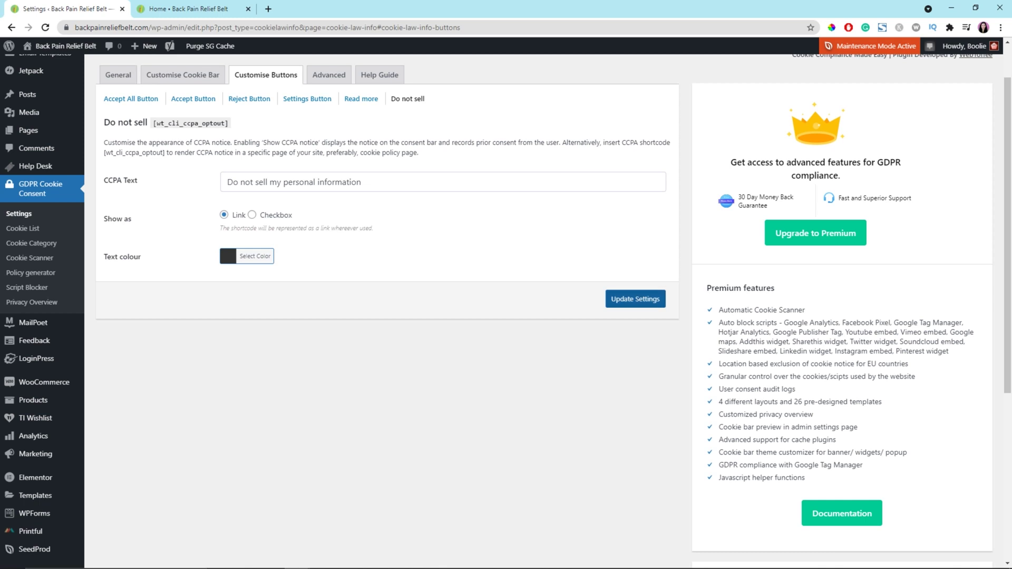
left_click(635, 299)
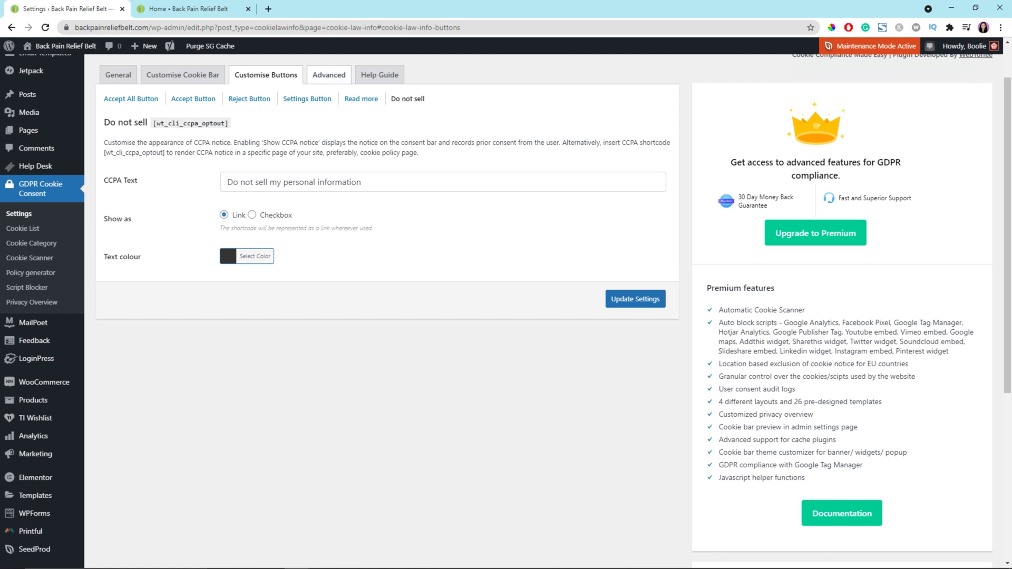
left_click(329, 74)
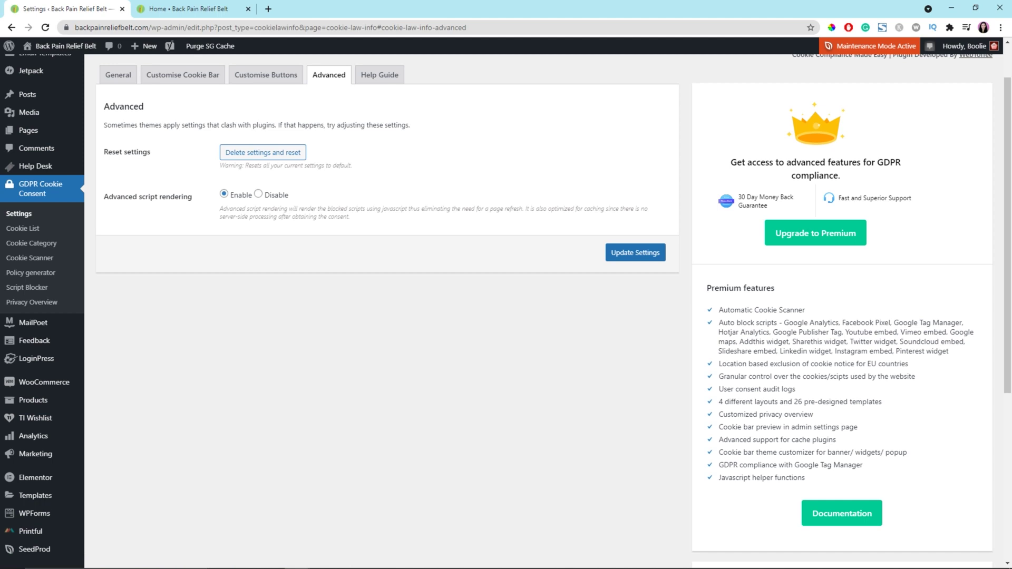
left_click(635, 253)
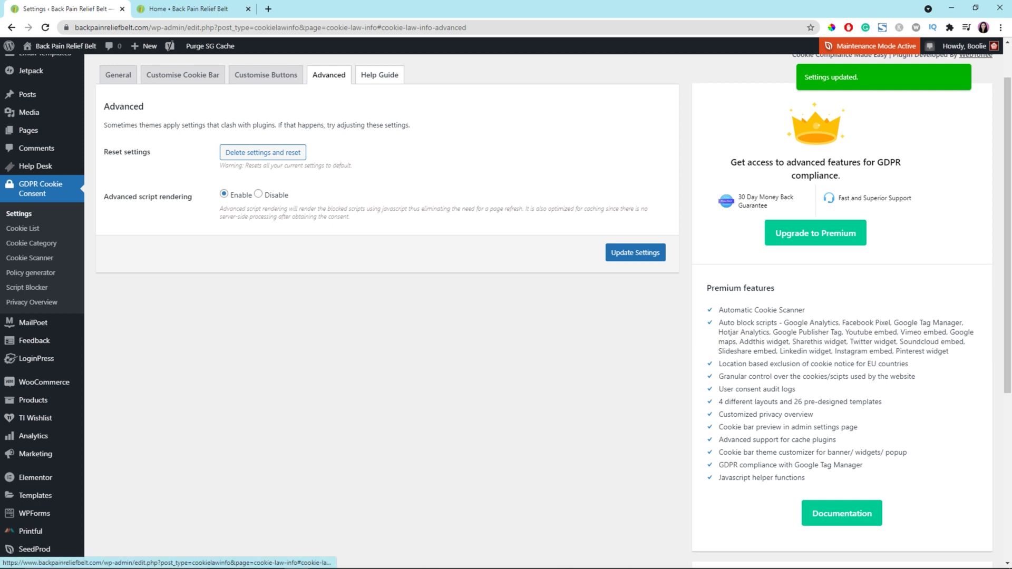
Step: Examine the help guide's cookie bar shortcodes, button margin examples and other shortcodes
left_click(380, 75)
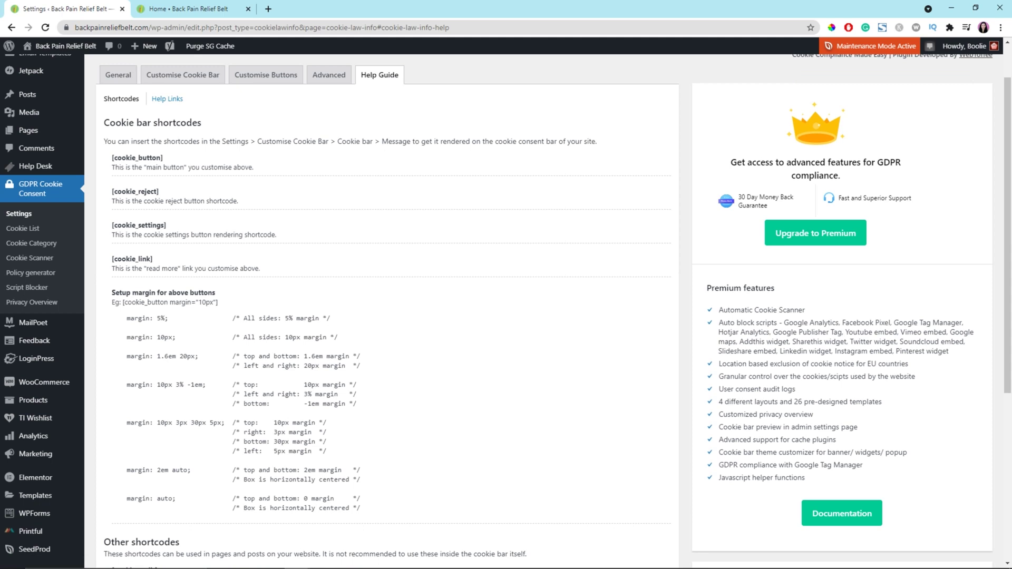
scroll(506, 311, "down", 3)
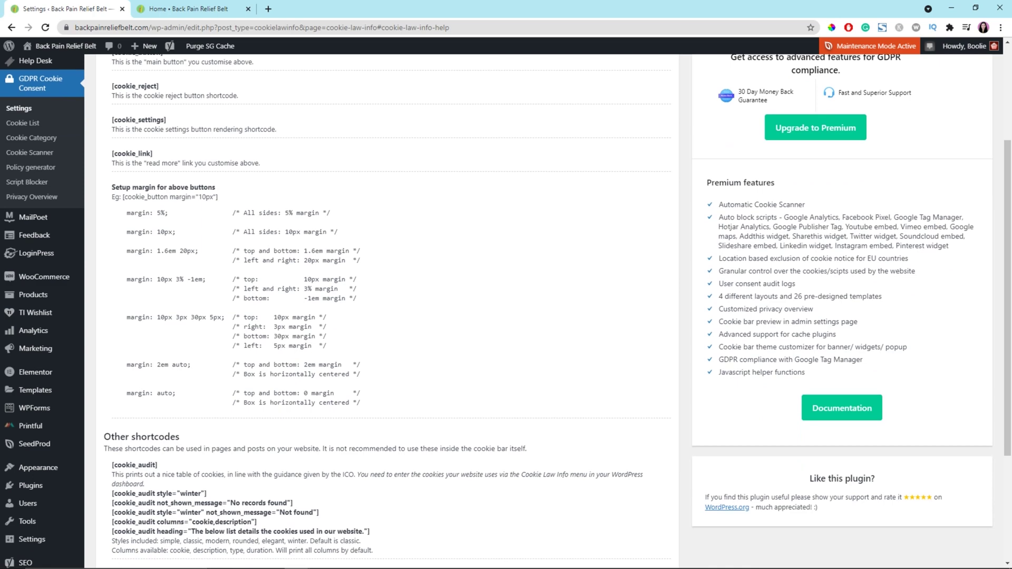
scroll(506, 311, "down", 2)
scroll(506, 311, "up", 6)
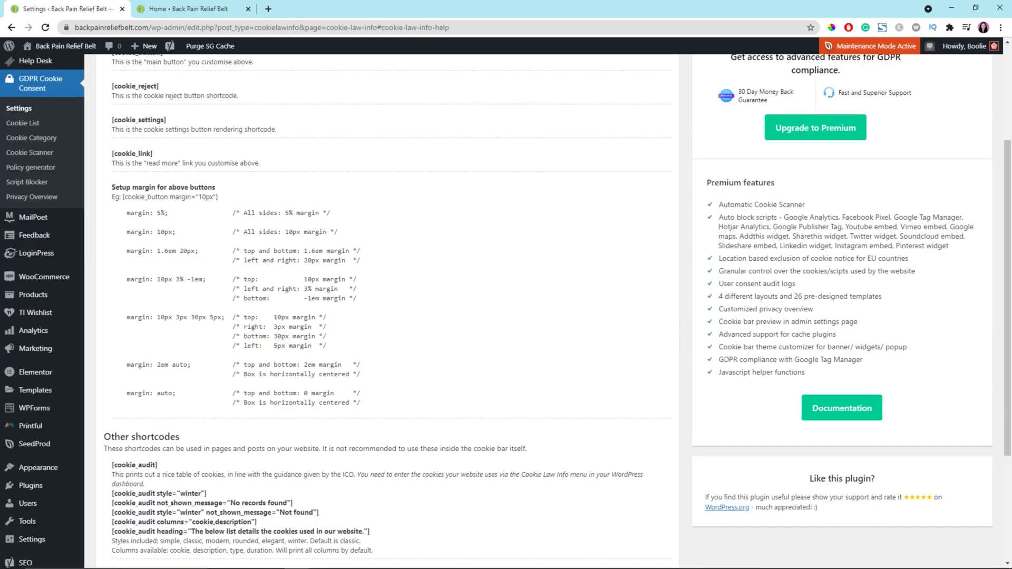
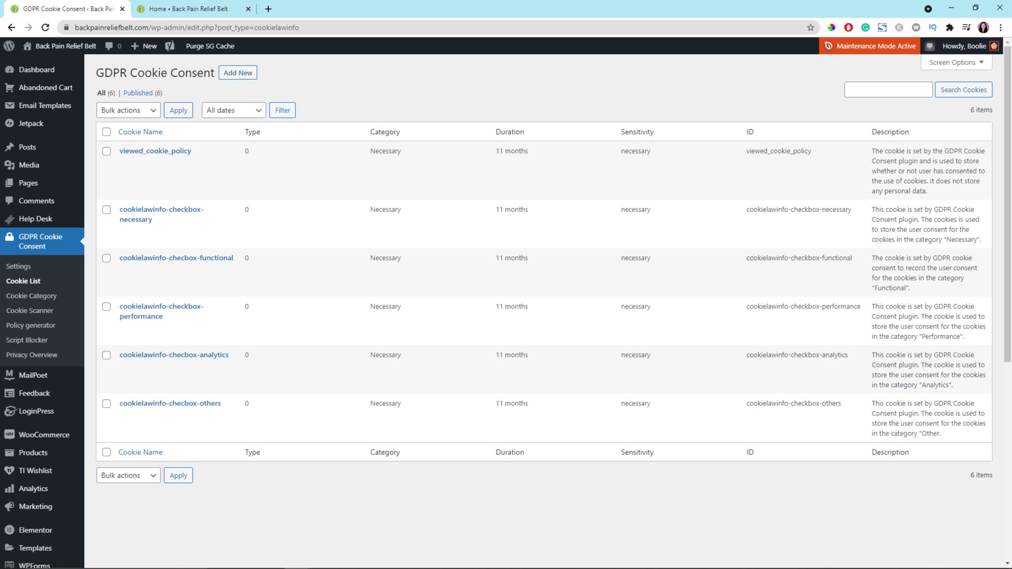
Step: Inspect the viewed_cookie_policy entry from the cookie list and look through the cookie categories
mouse_move(153, 158)
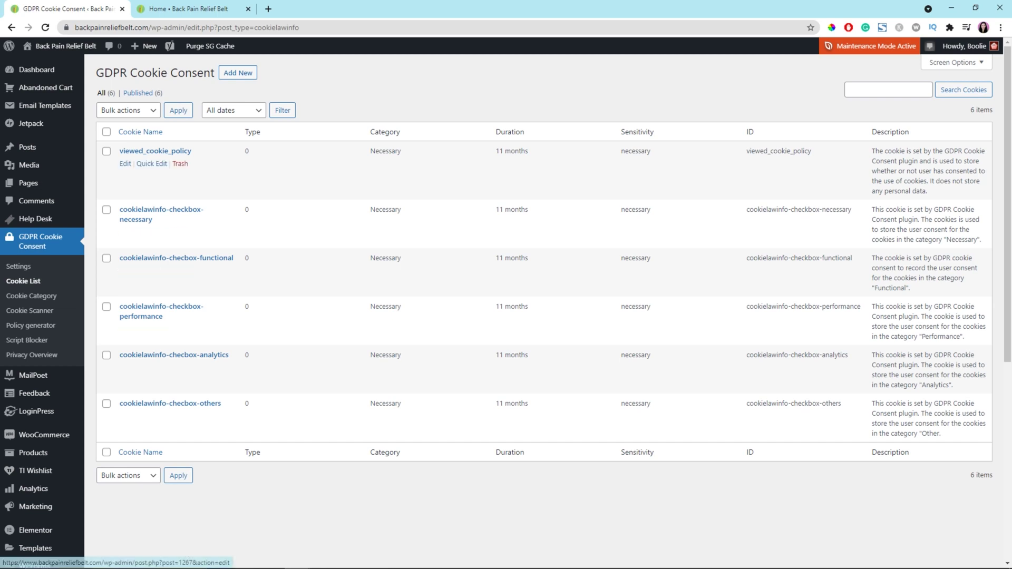
left_click(155, 152)
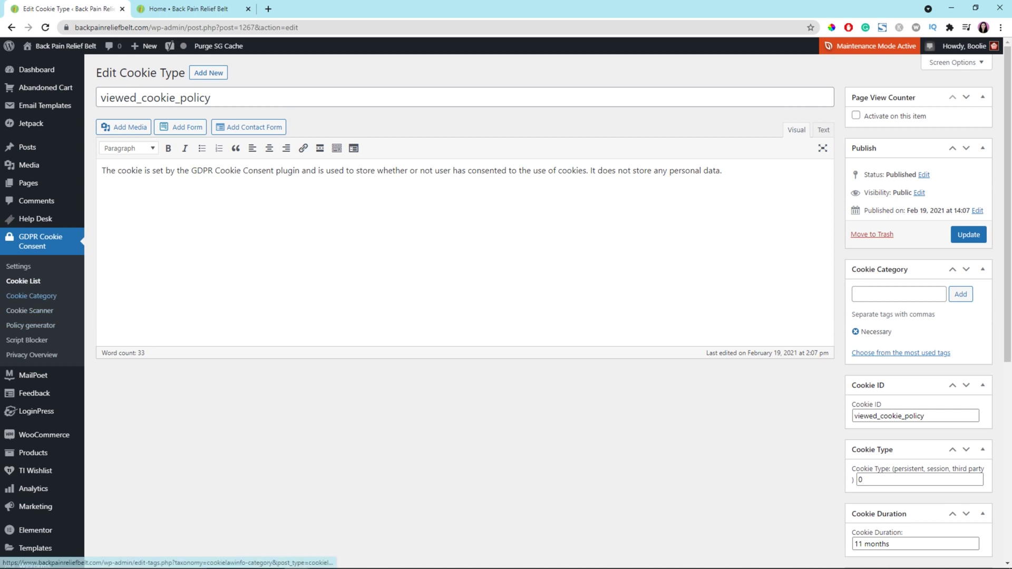
left_click(31, 296)
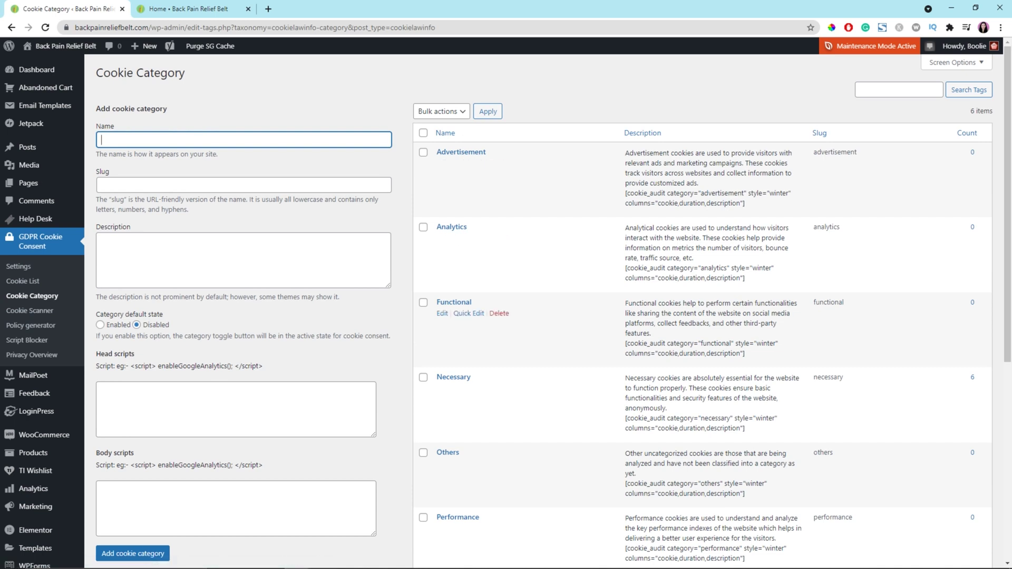
scroll(527, 338, "down", 1)
scroll(527, 337, "down", 1)
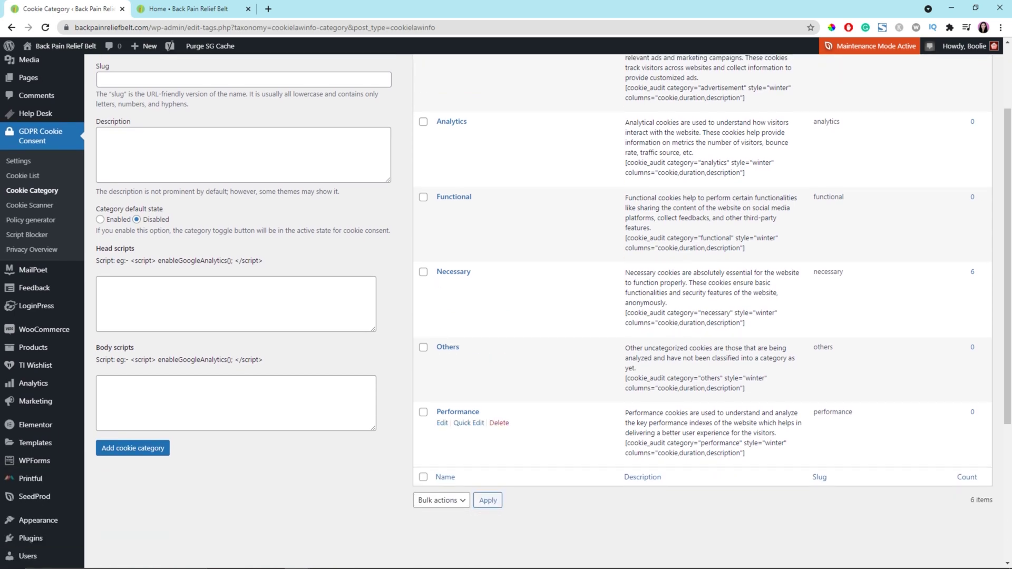
scroll(527, 417, "down", 1)
scroll(527, 417, "up", 3)
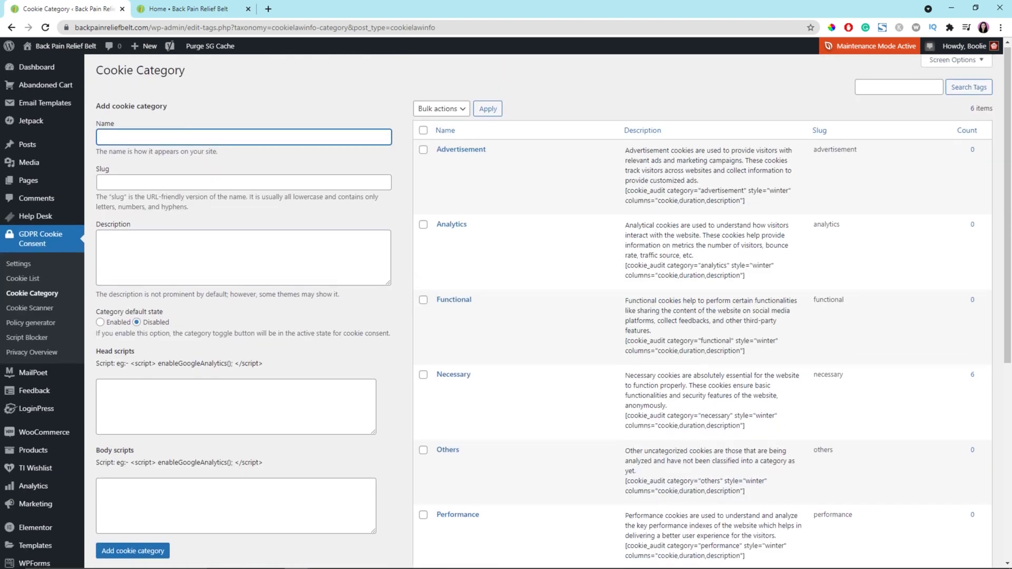
Step: Review the plugin's Cookie Scanner, Policy generator, Script Blocker and Privacy Overview pages
left_click(30, 310)
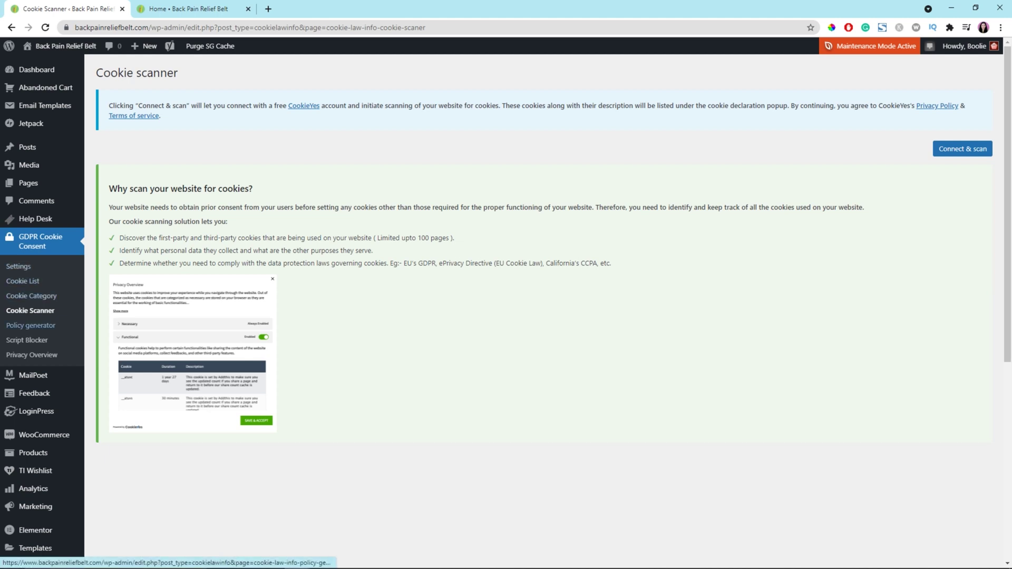
left_click(31, 325)
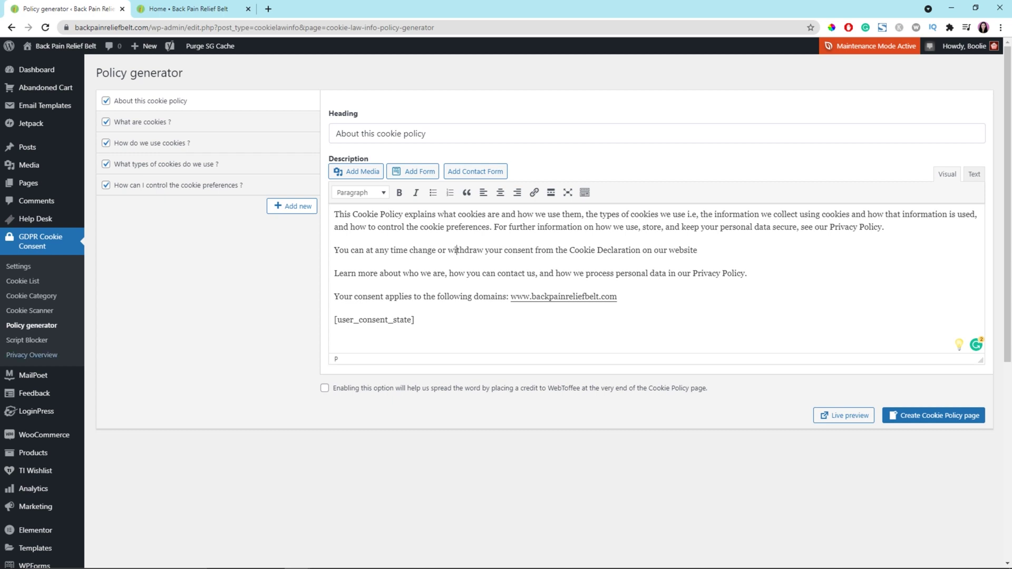
left_click(26, 340)
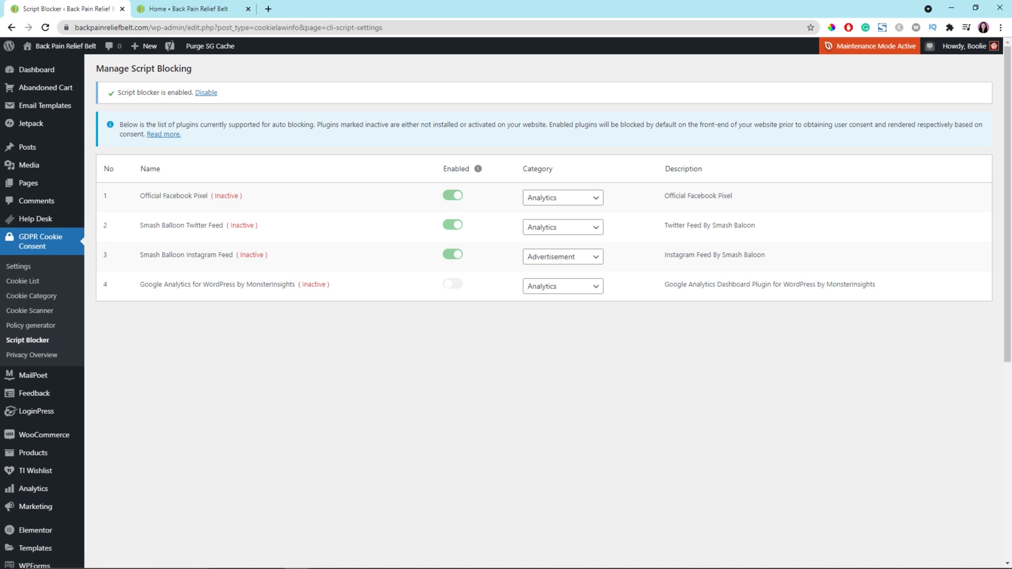
left_click(32, 355)
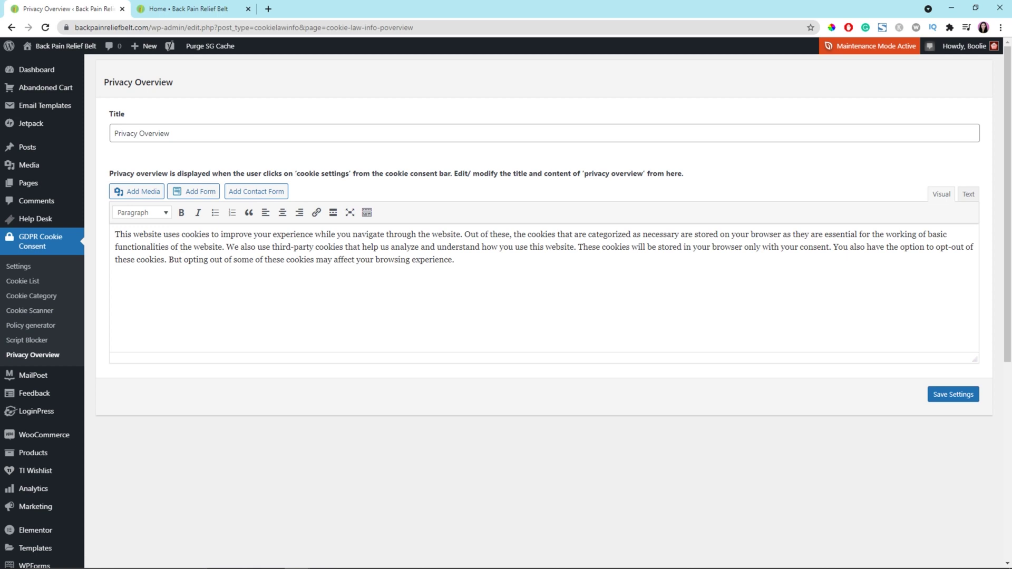
Step: On the live site, close the ColorPick Eyedropper, reload the page, and test the popup's Do not sell link, cancelling the opt-out
left_click(185, 9)
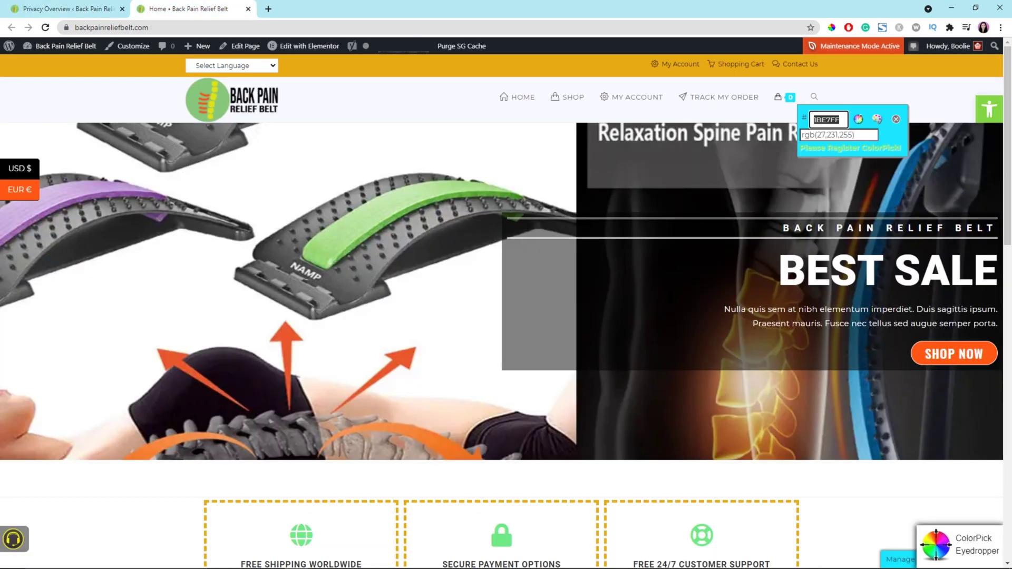
left_click(896, 119)
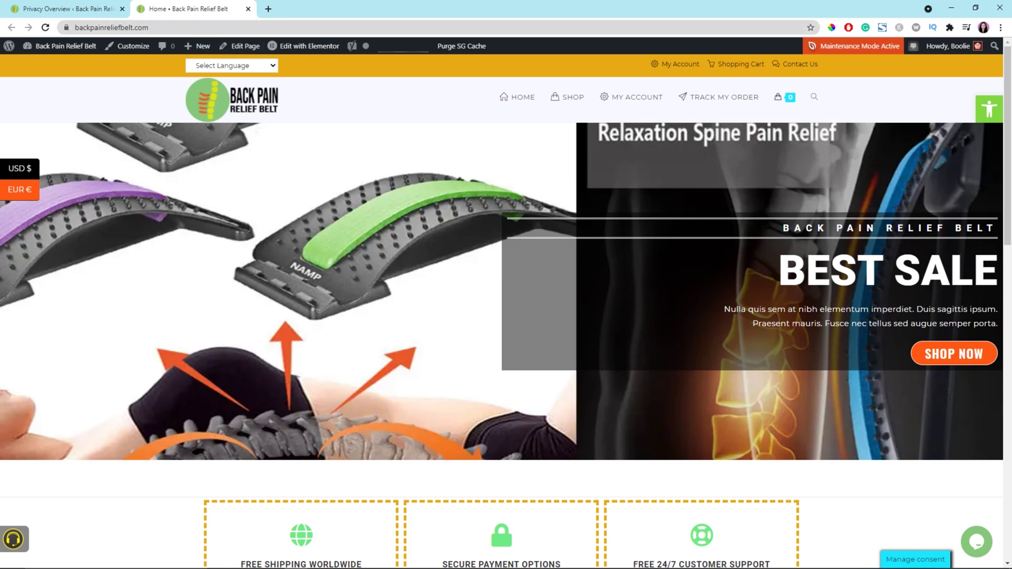
left_click(45, 28)
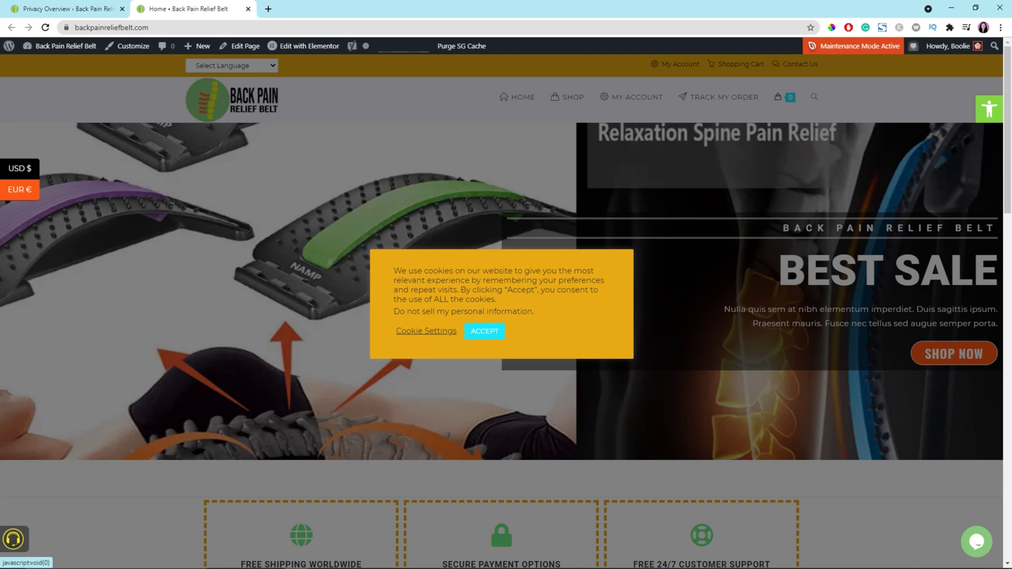
left_click(464, 312)
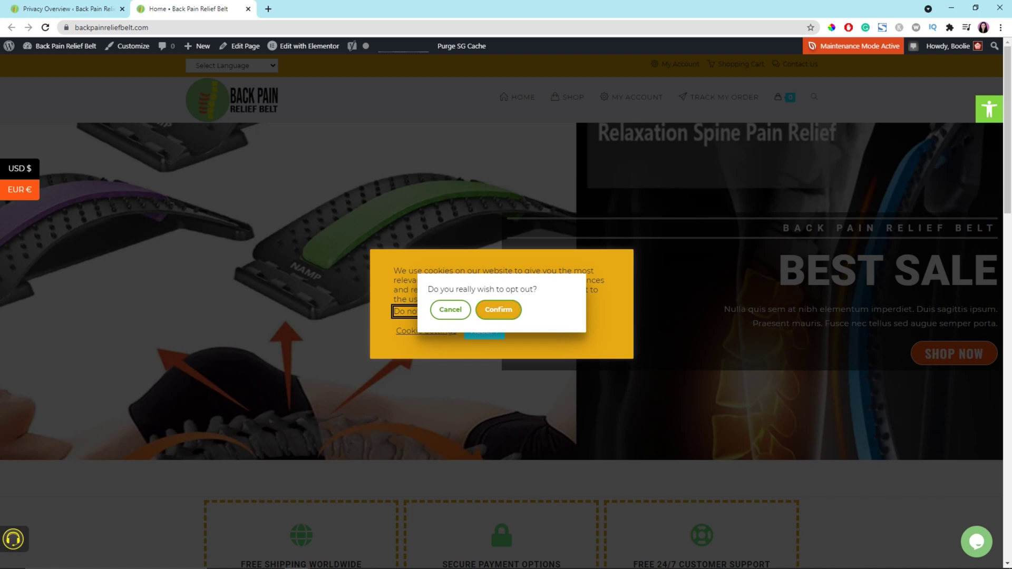
left_click(450, 310)
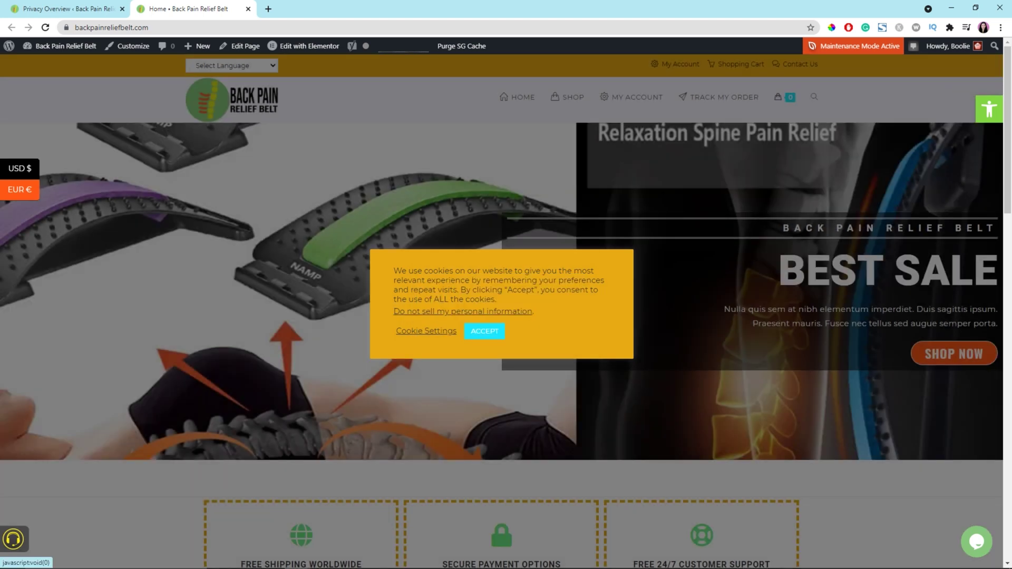
Step: Expand the Privacy Overview in the popup's cookie settings and highlight the matching text in the plugin's Privacy Overview editor
left_click(426, 331)
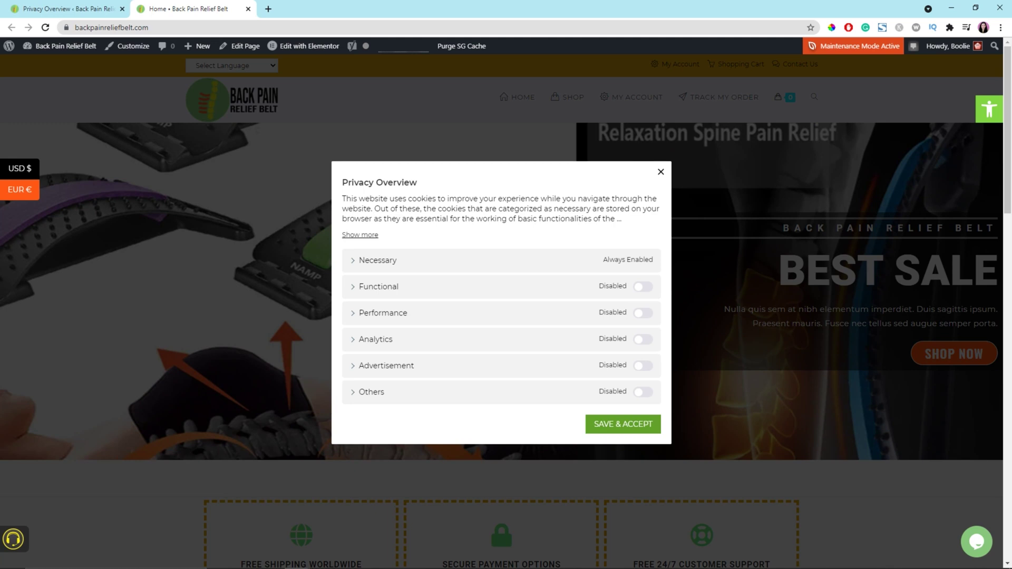
left_click(360, 234)
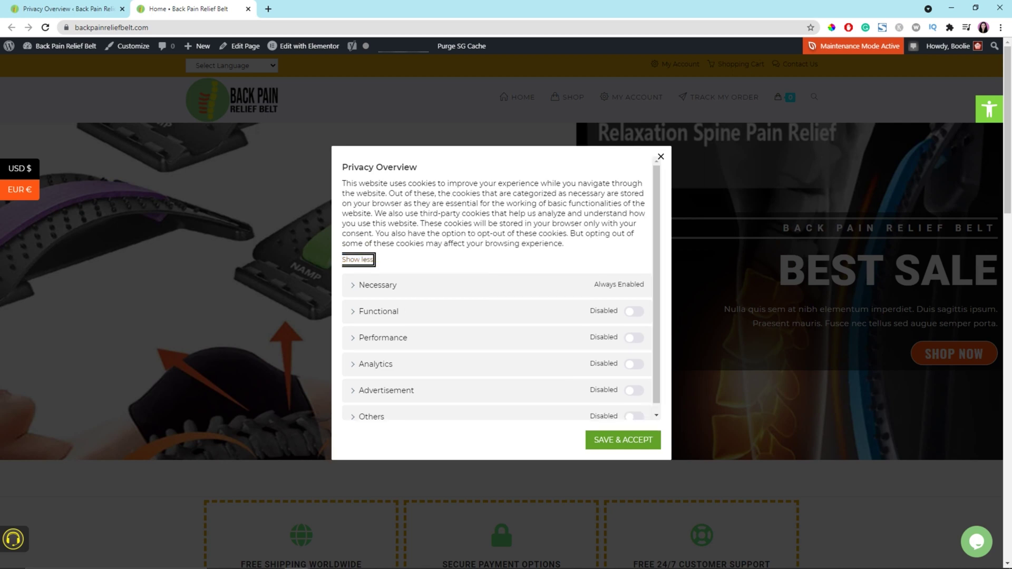
left_click(68, 8)
left_click_drag(183, 234, 257, 246)
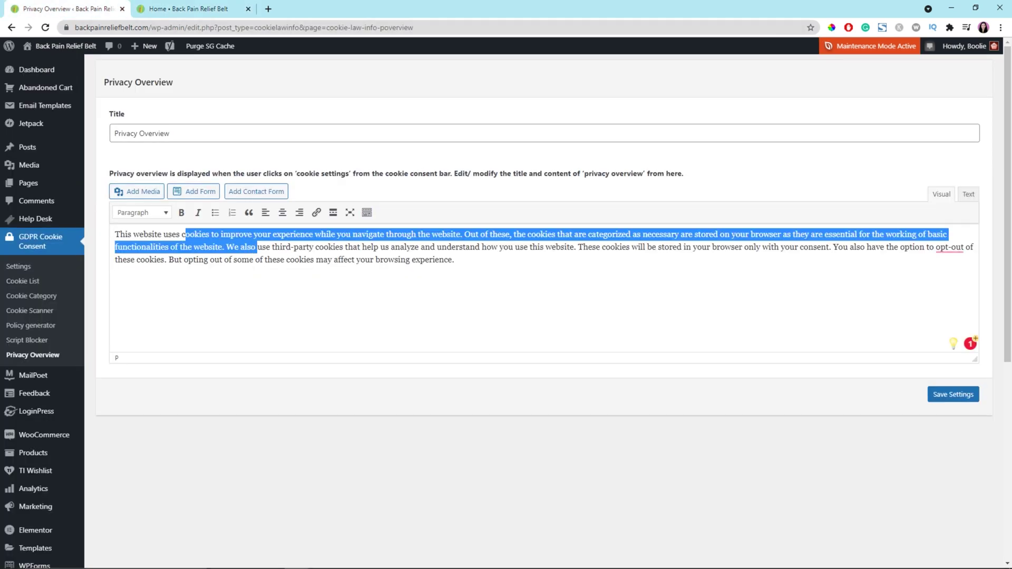
Step: In the live site's consent popup, collapse the Privacy Overview text and review the list of cookies in the Necessary category
left_click(189, 9)
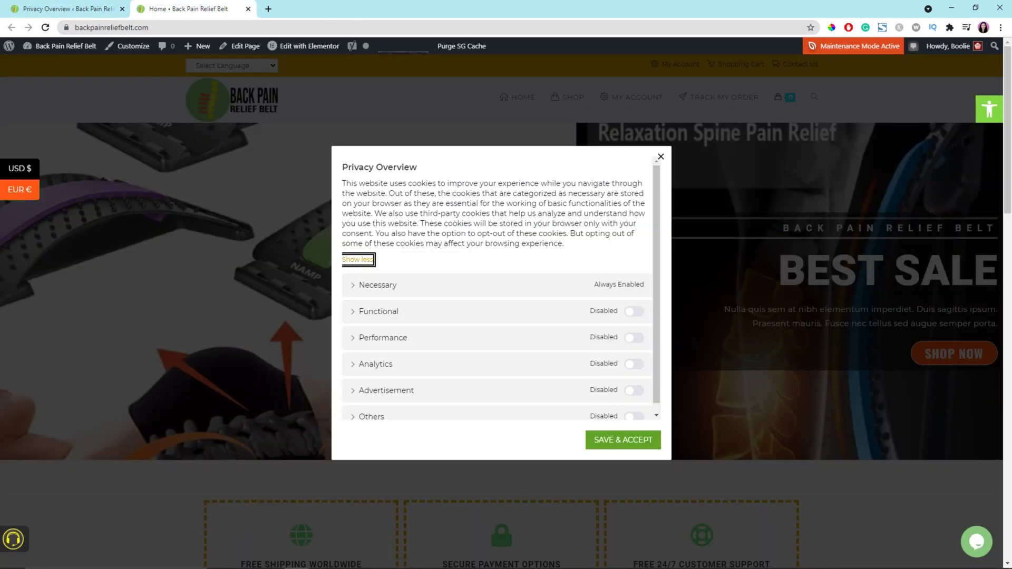
key("Return")
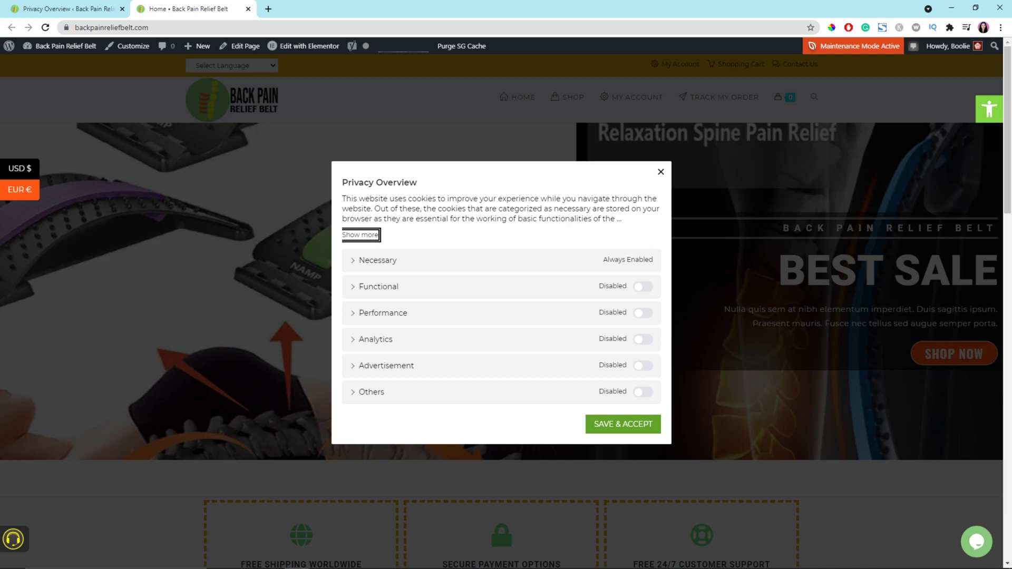
key("Tab")
key("Return")
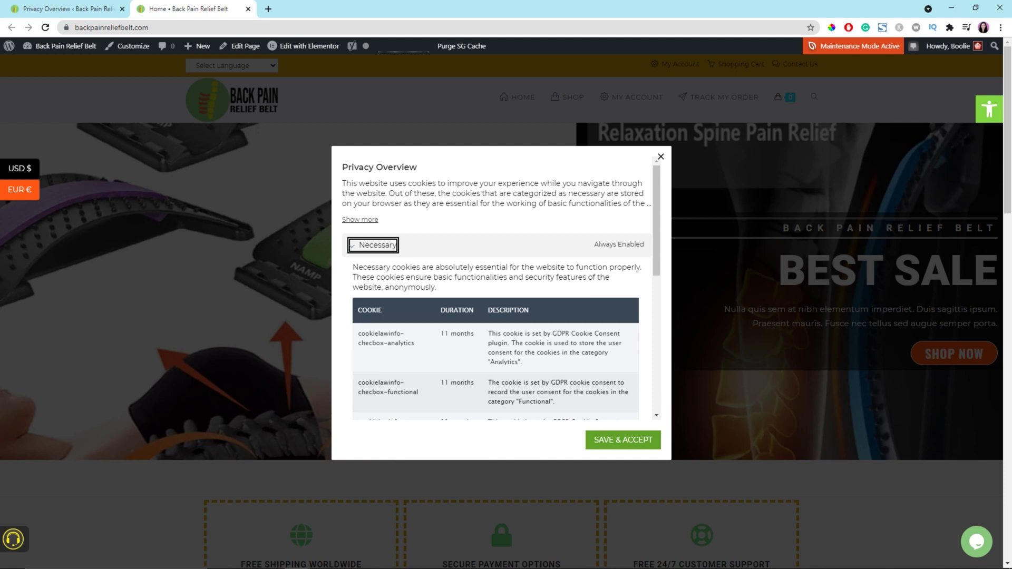
scroll(496, 284, "down", 2)
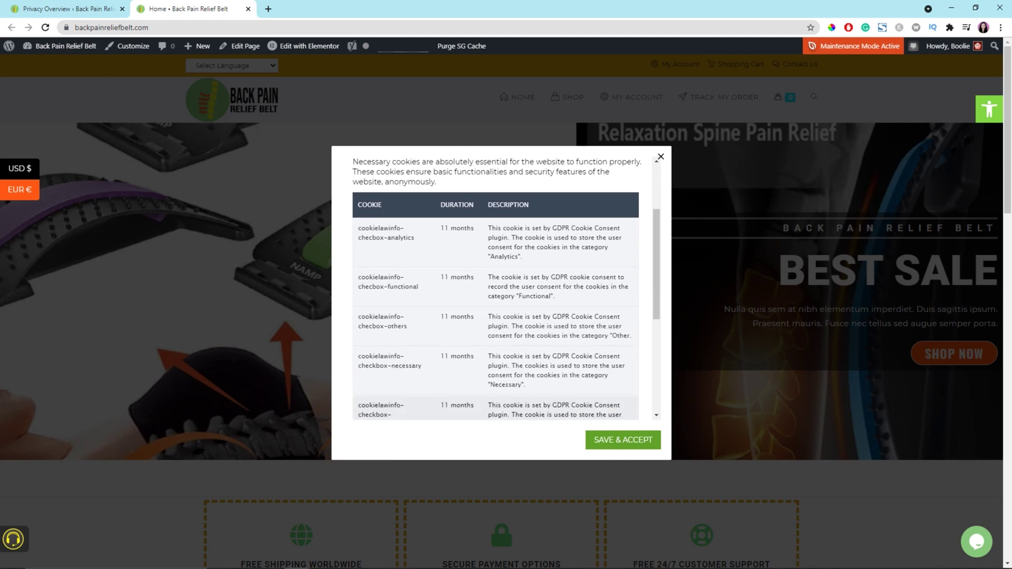
scroll(496, 285, "down", 5)
Step: Expand the Functional, Performance, Analytics and Advertisement categories one after another to read their descriptions
left_click(379, 303)
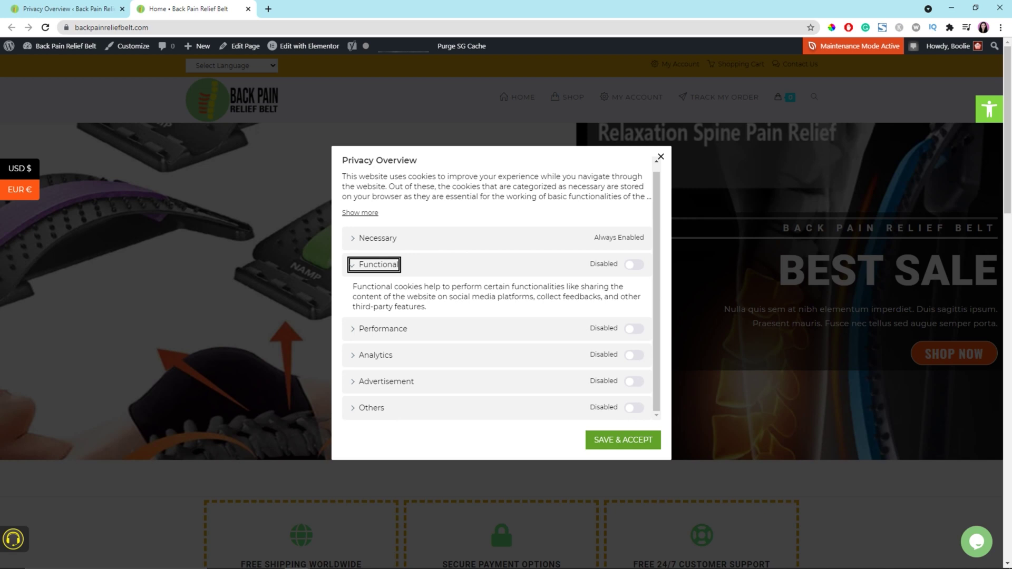
left_click(383, 329)
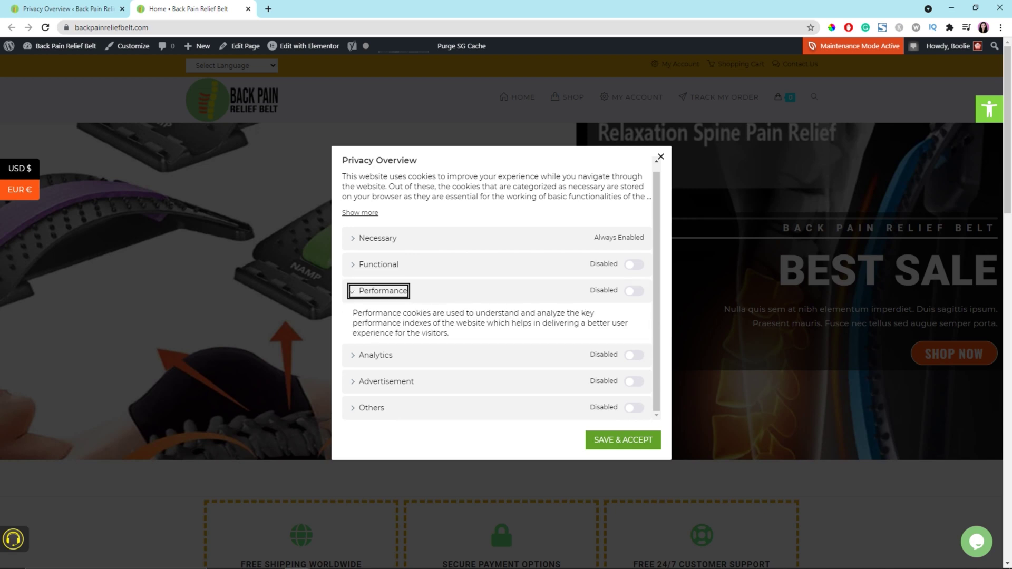
left_click(375, 355)
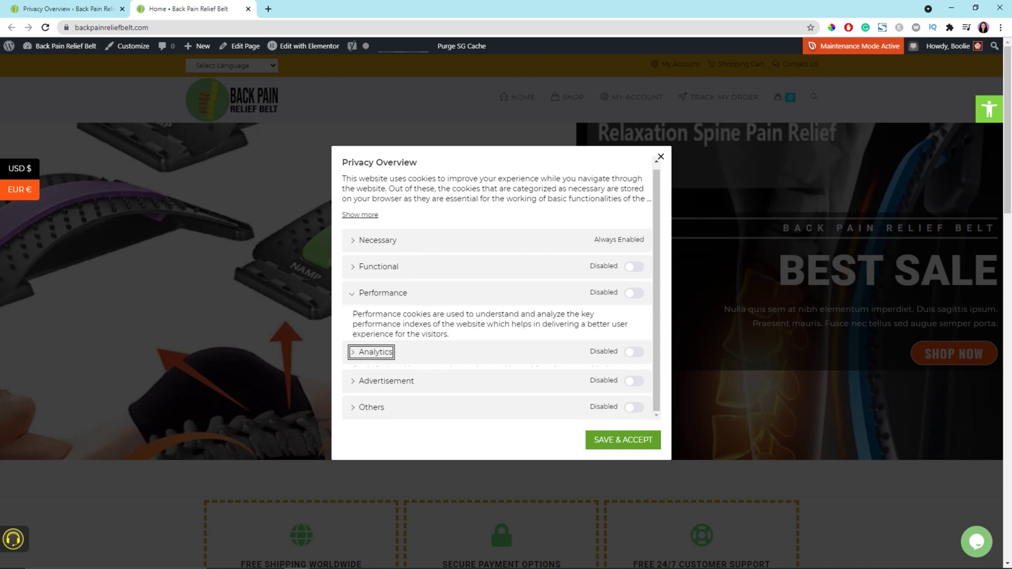
left_click(386, 382)
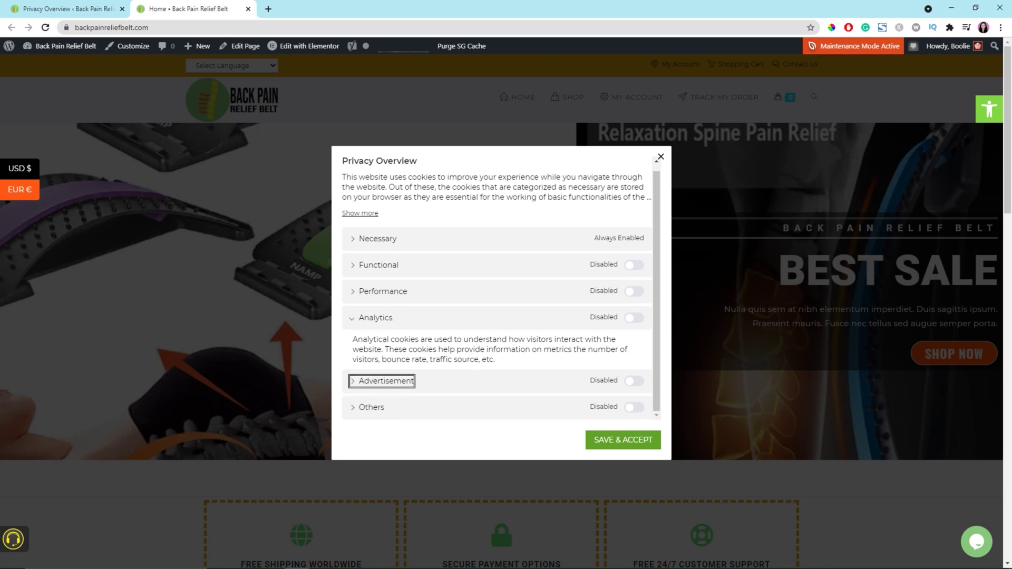
Step: Enable Advertisement cookies, view the Others category description, and save and accept the consent choices
left_click(634, 343)
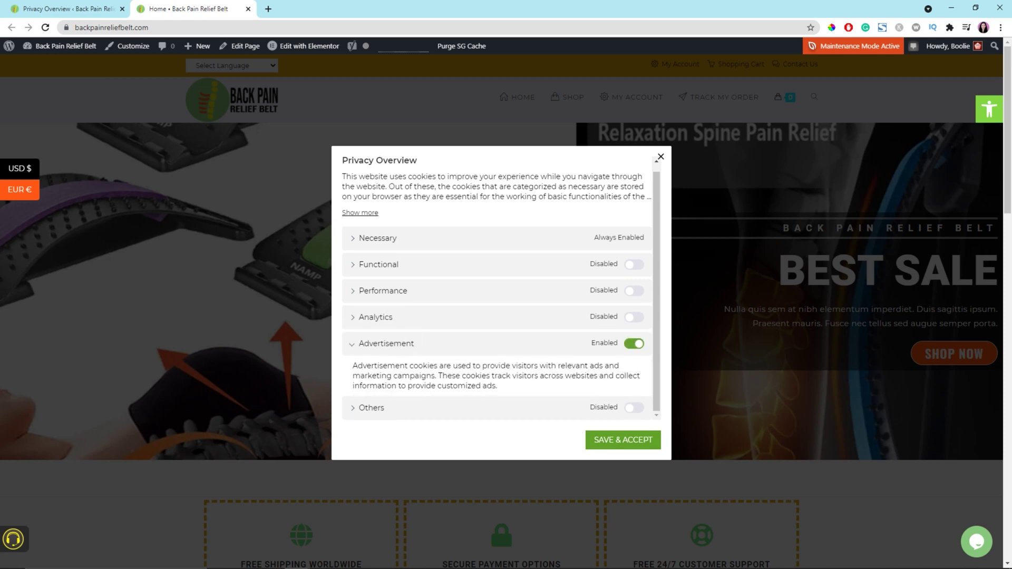
left_click(371, 408)
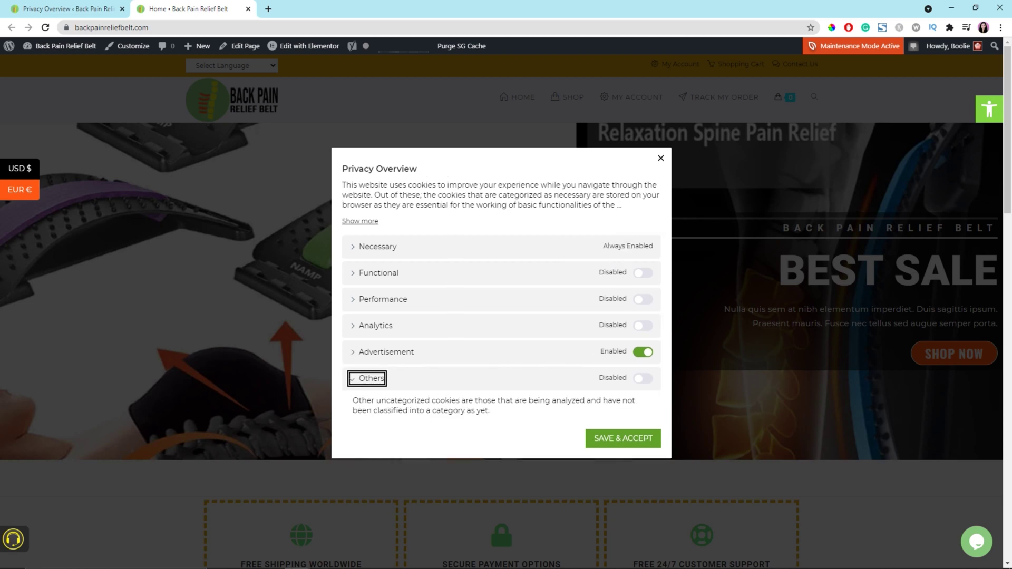
left_click(623, 438)
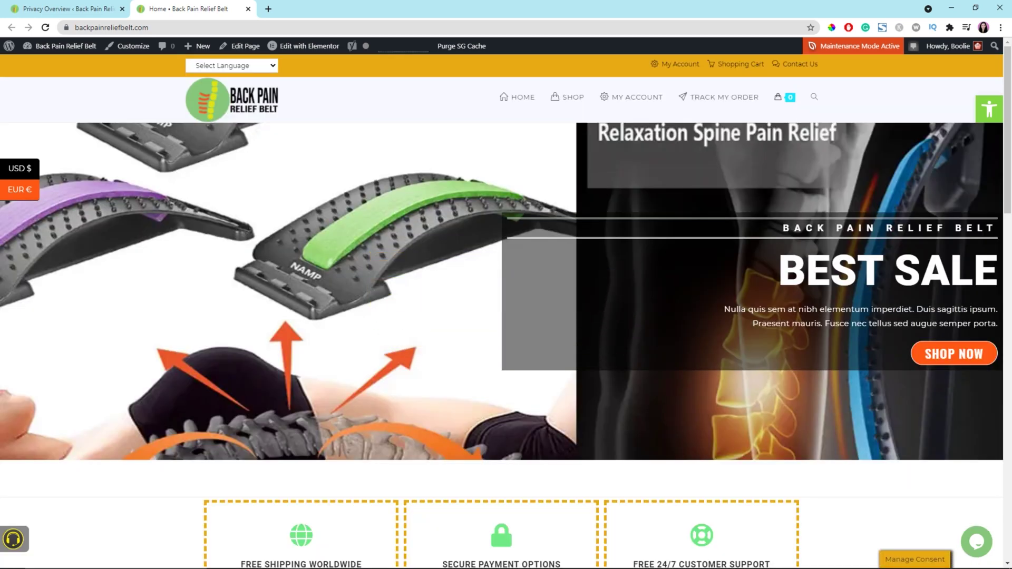